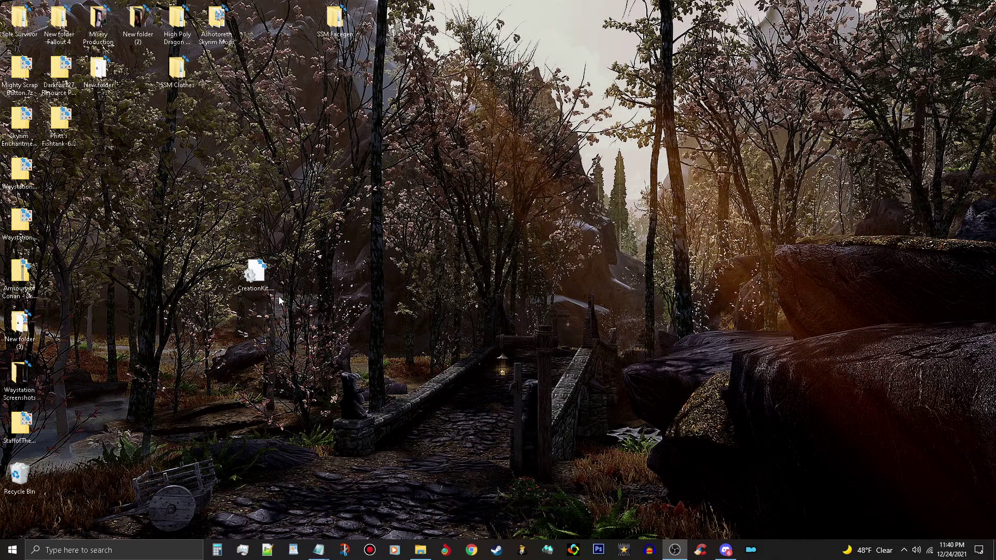
Step: Open CreationKit.ini and add bAllowMultipleMasterLoads=1 on a new line under [General]
double_click(256, 277)
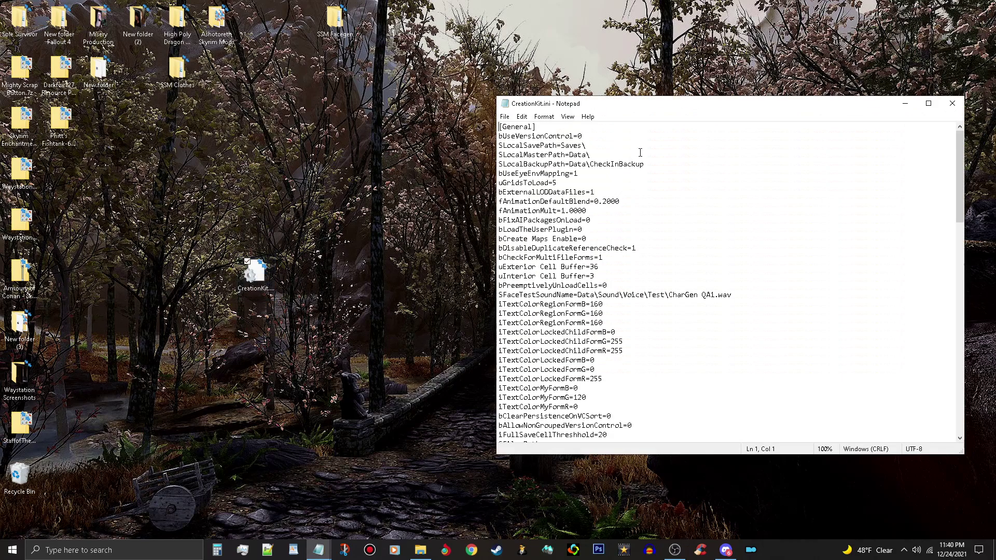
left_click_drag(717, 107, 587, 116)
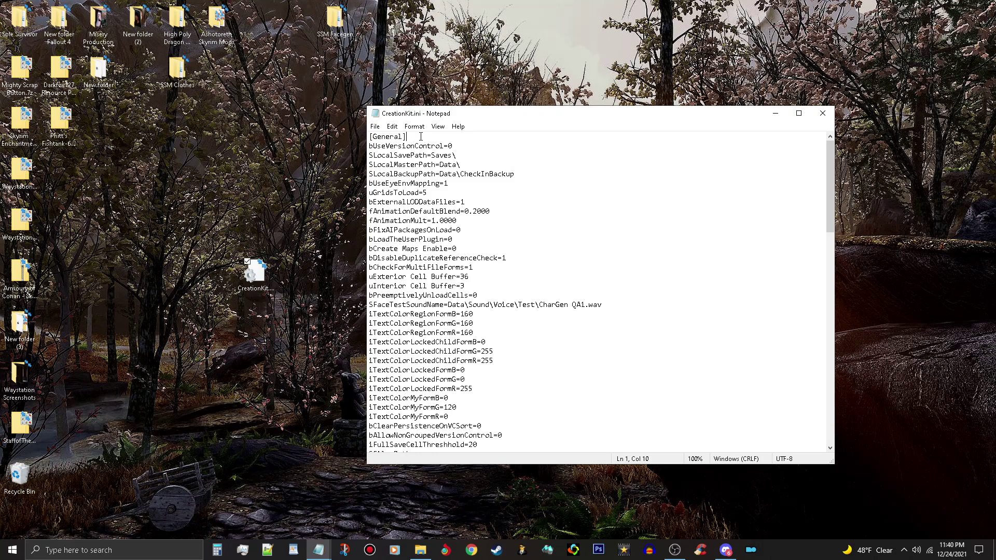
key("Return")
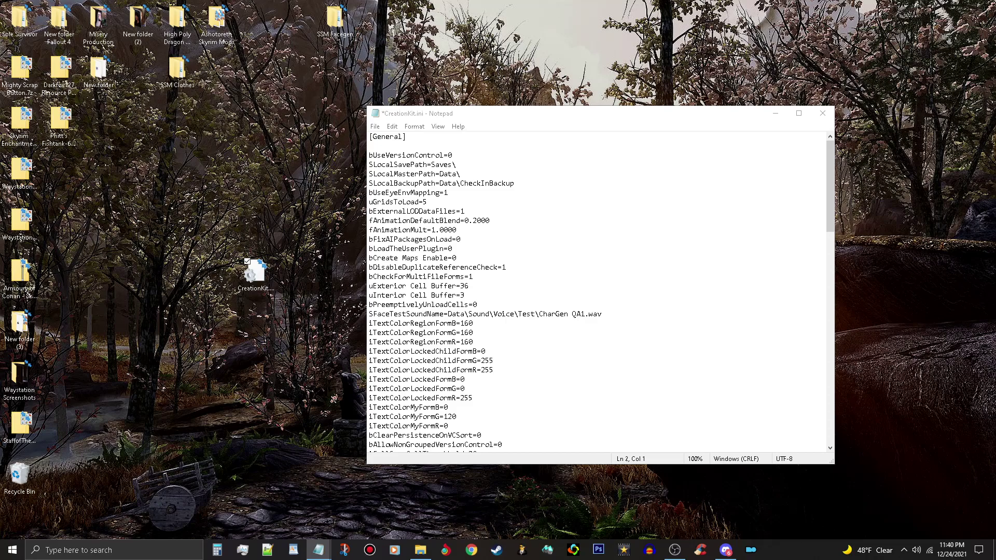
left_click(371, 155)
type("b")
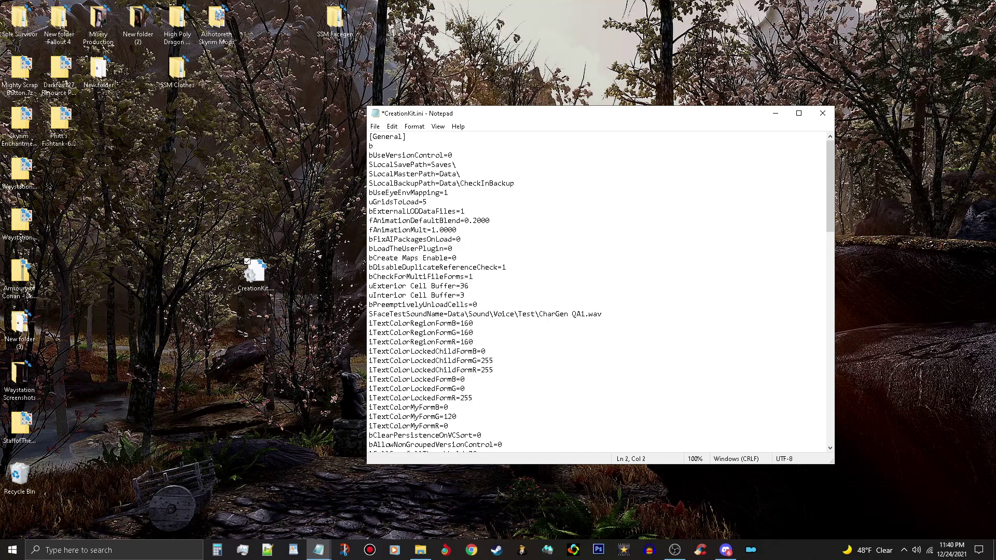
type("AllowMultipleMasterLoads=1")
key("Return")
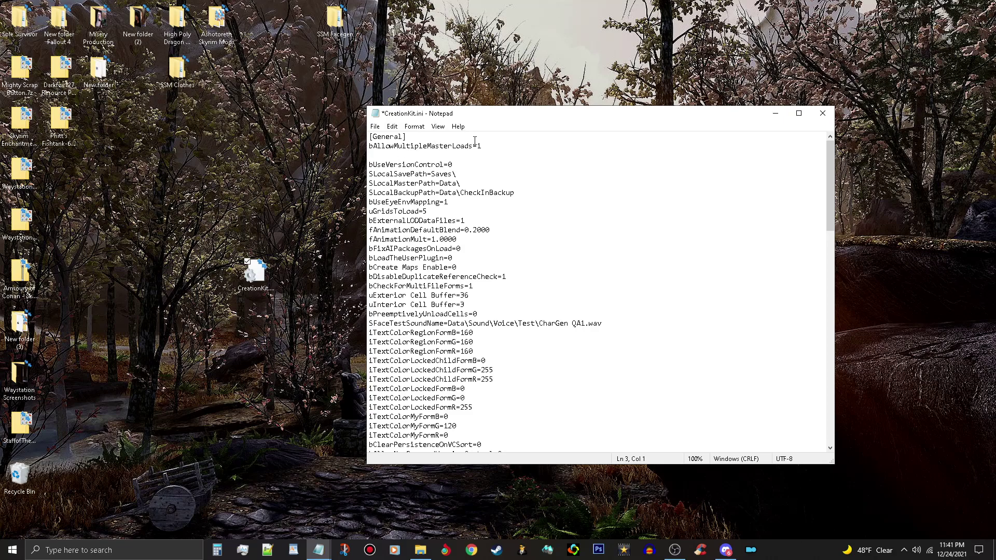
Step: Duplicate the bAllowMultipleMasterLoads=1 line below itself and change the copy to bAllowMultipleMasterFiles=1
left_click_drag(482, 146, 370, 146)
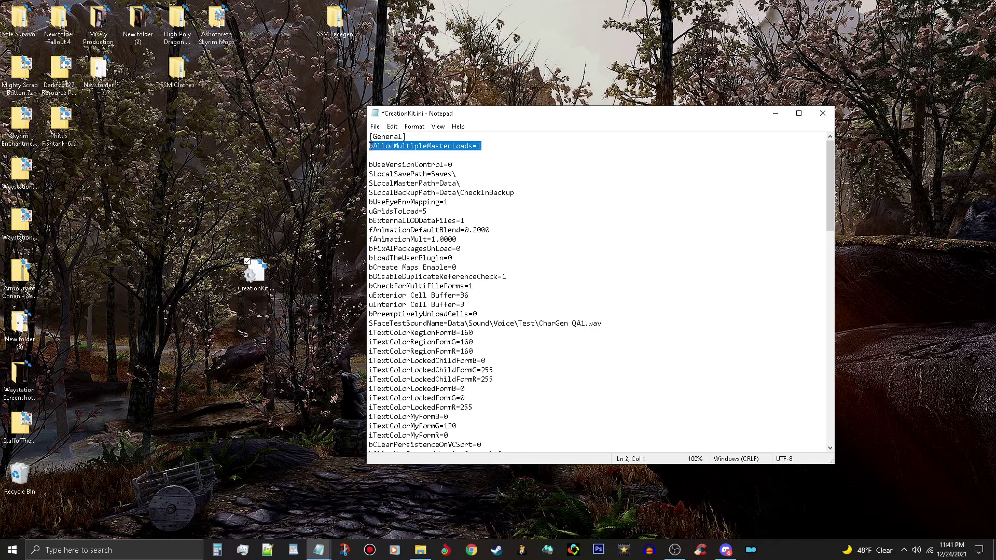
right_click(395, 141)
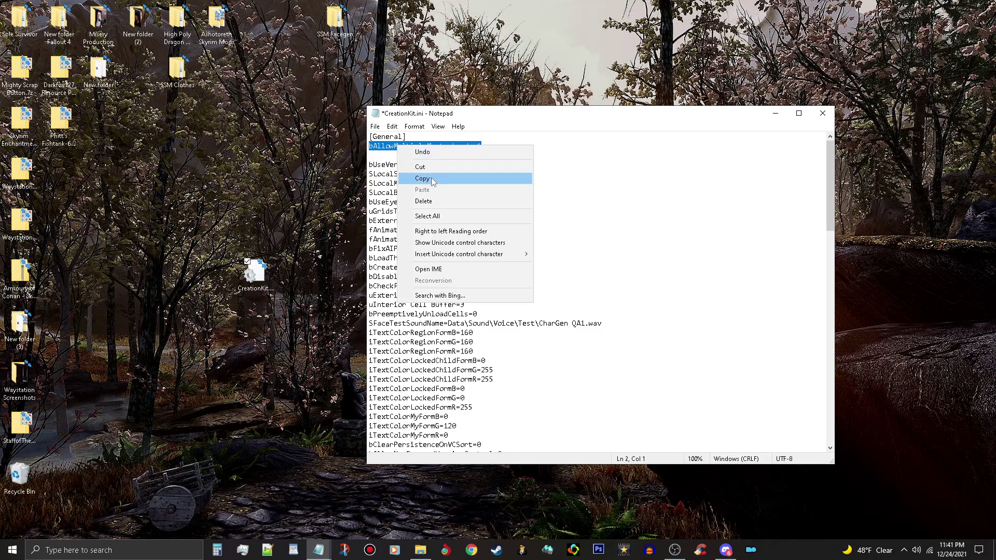
left_click(415, 178)
left_click(394, 158)
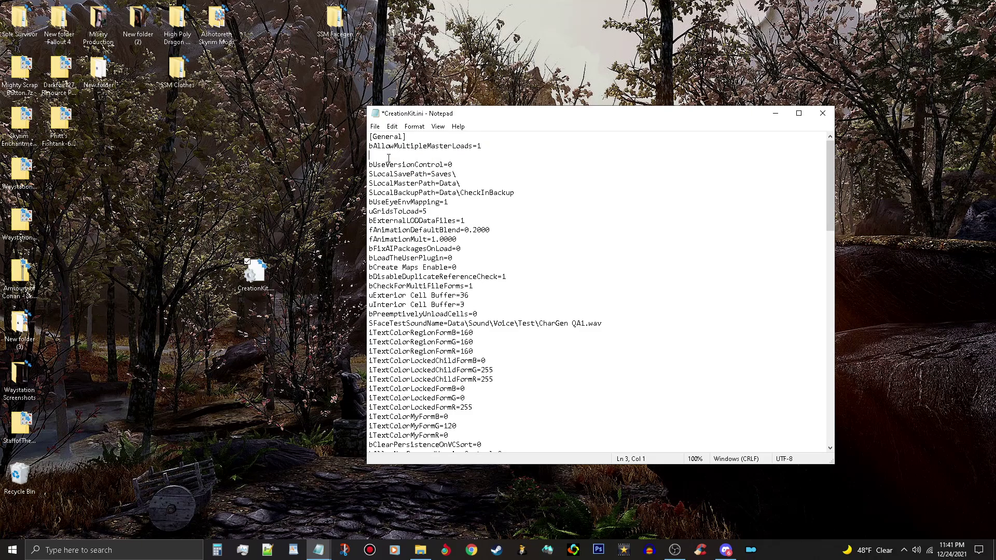
key("ctrl+v")
left_click(474, 156)
key("BackSpace")
key("BackSpace")
key("BackSpace")
key("BackSpace")
key("BackSpace")
type("Files")
Step: Scroll to the [Archive] section, mark the SResourceArchiveList2 name, and bring up the Data folder window
scroll(532, 192, "down", 14)
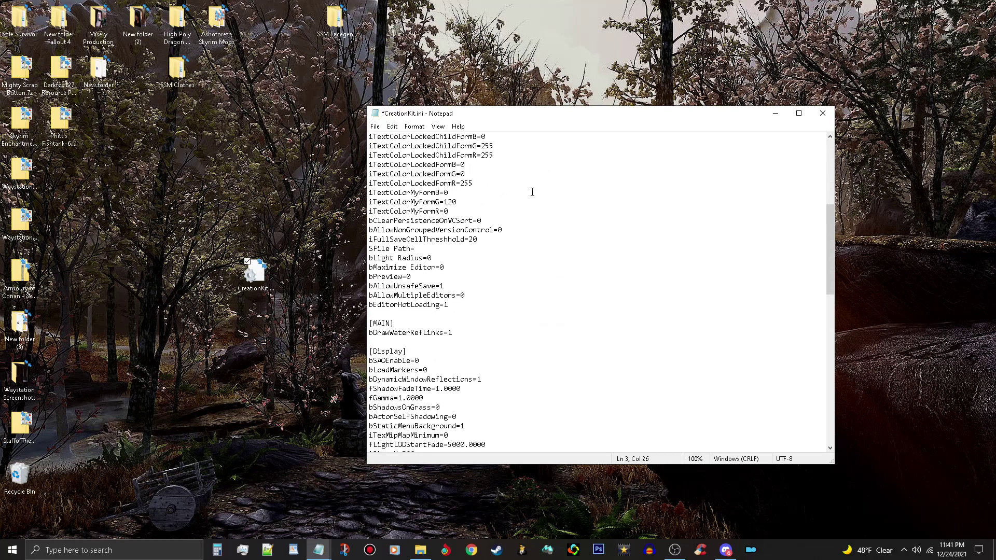
scroll(518, 268, "down", 12)
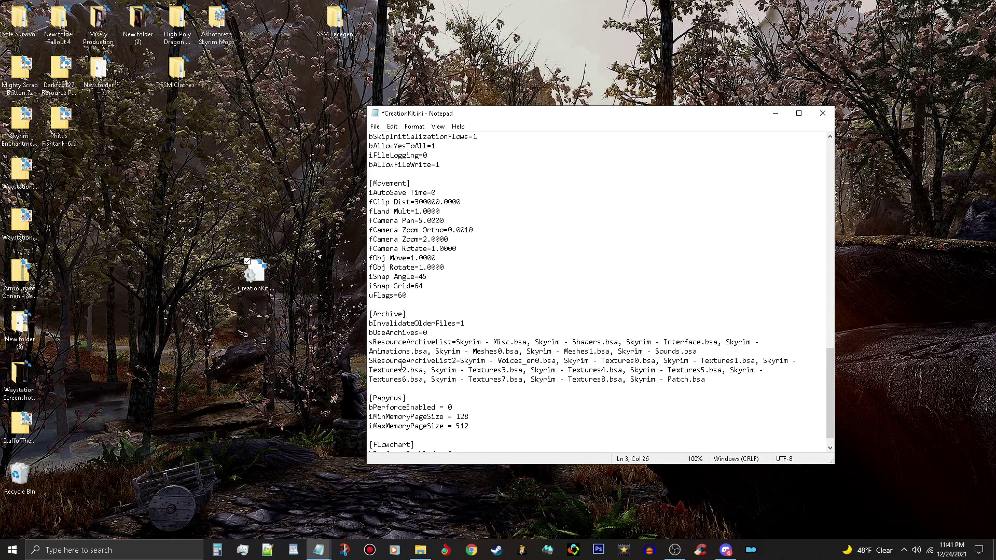
left_click_drag(368, 361, 456, 361)
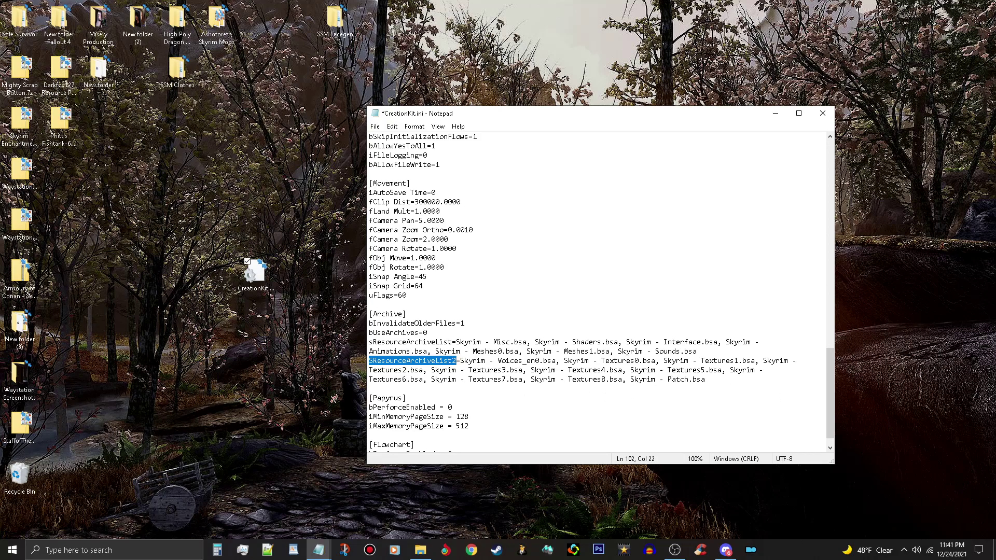
left_click(420, 550)
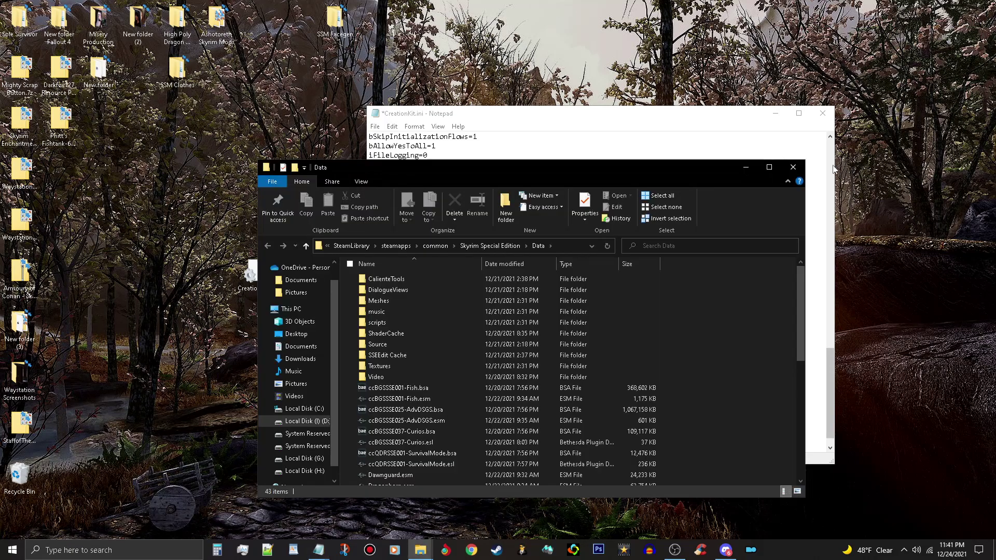
Step: Arrange the Data folder beside Notepad and place the cursor at the end of SResourceArchiveList2
left_click_drag(610, 169, 416, 67)
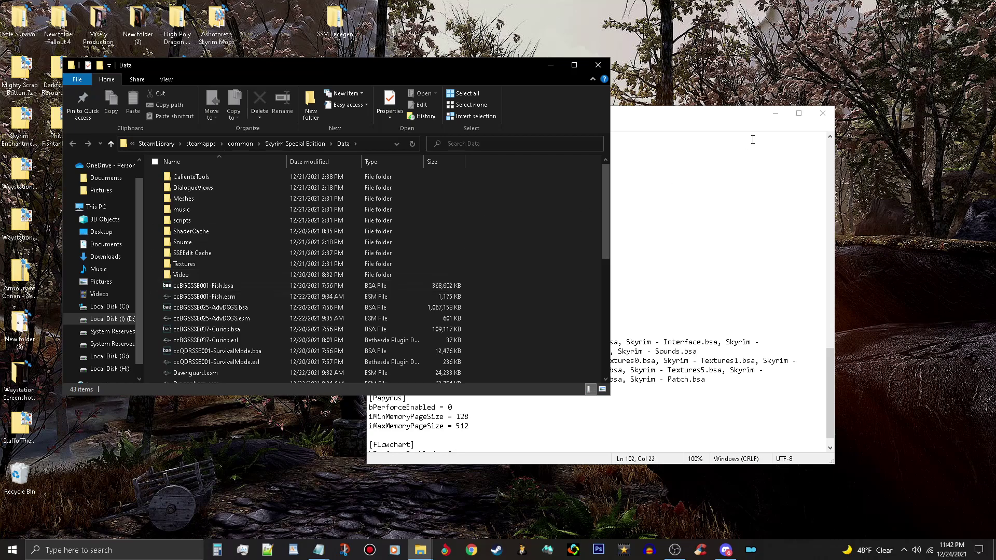
left_click(697, 127)
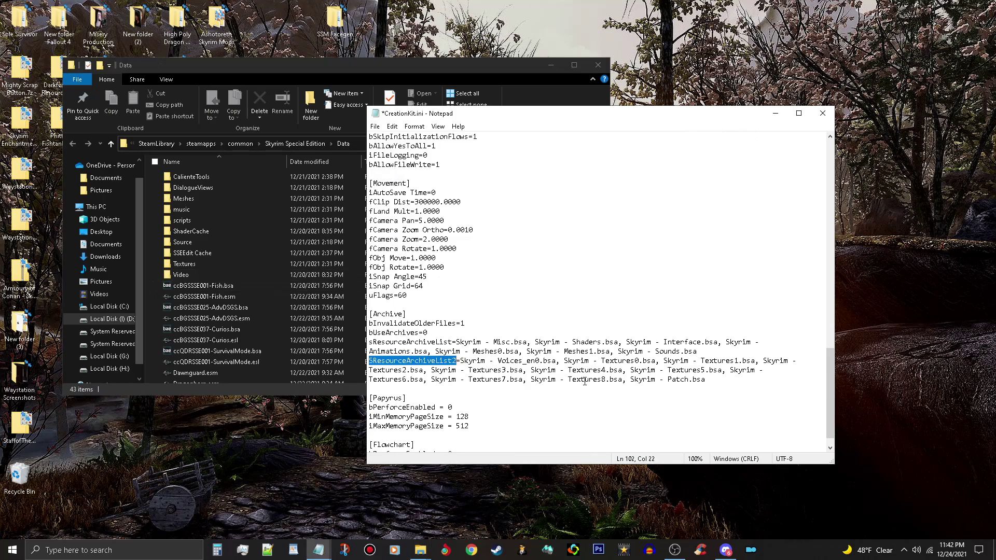
left_click(712, 380)
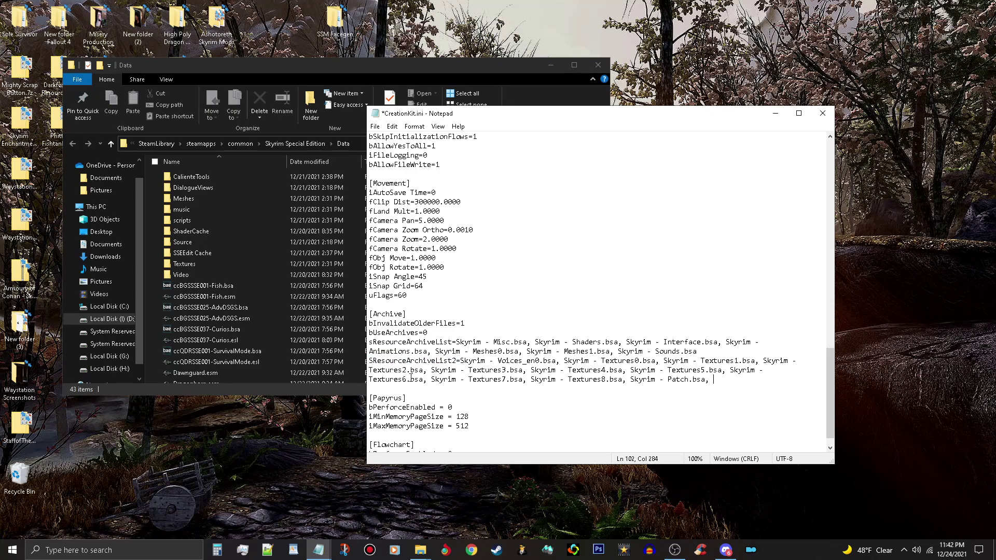
Step: Copy the file name ccBGSSSE001-Fish.bsa from Explorer and paste it after Patch.bsa
left_click(213, 286)
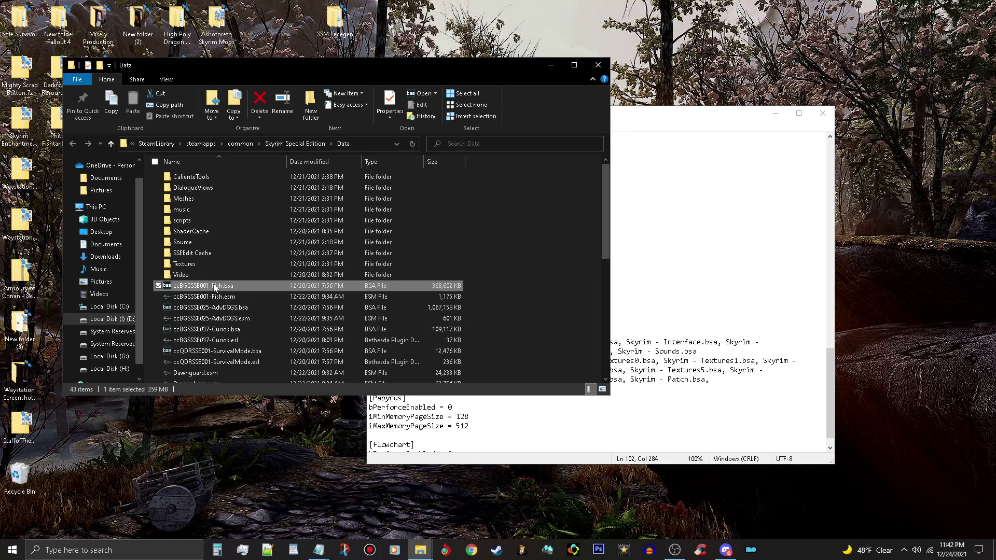
left_click(214, 286)
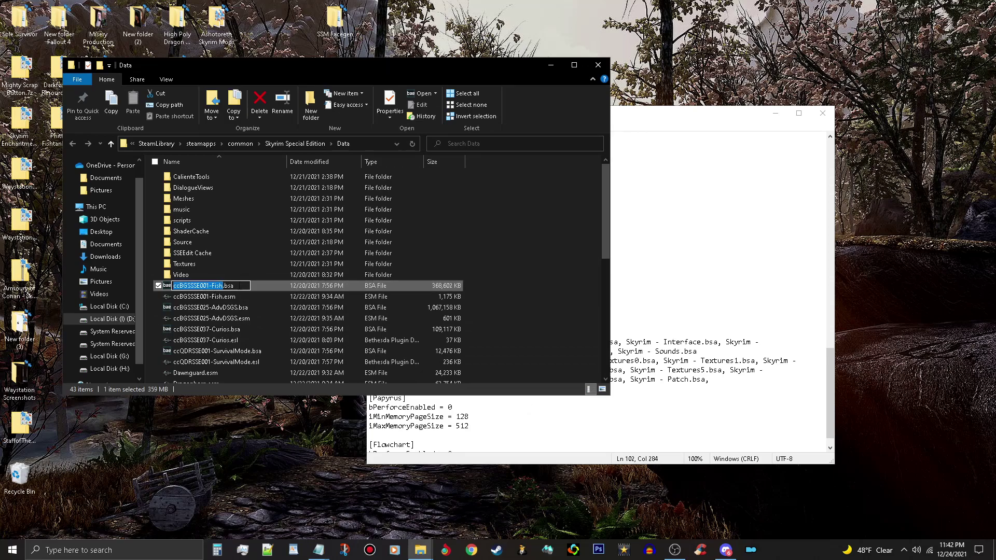
double_click(222, 285)
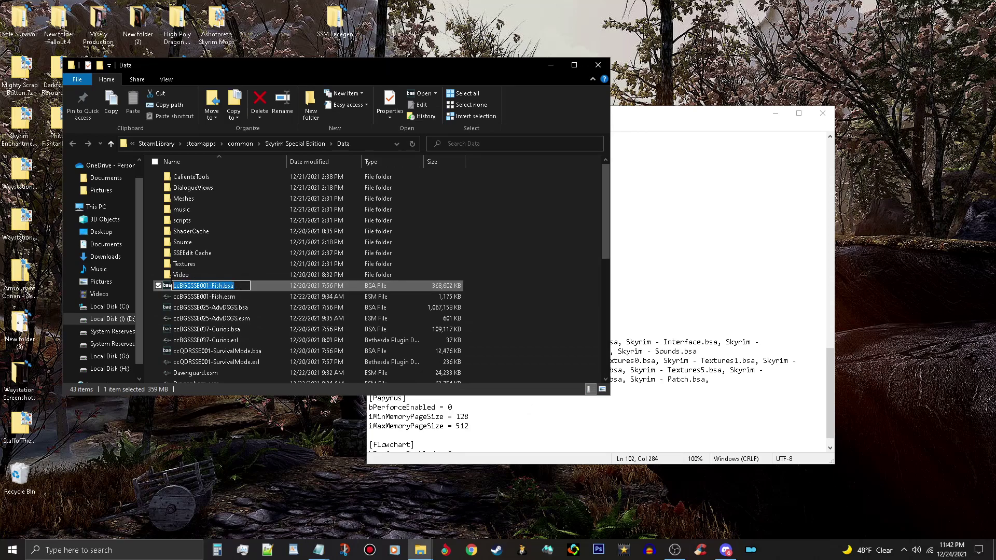
right_click(222, 285)
left_click(259, 318)
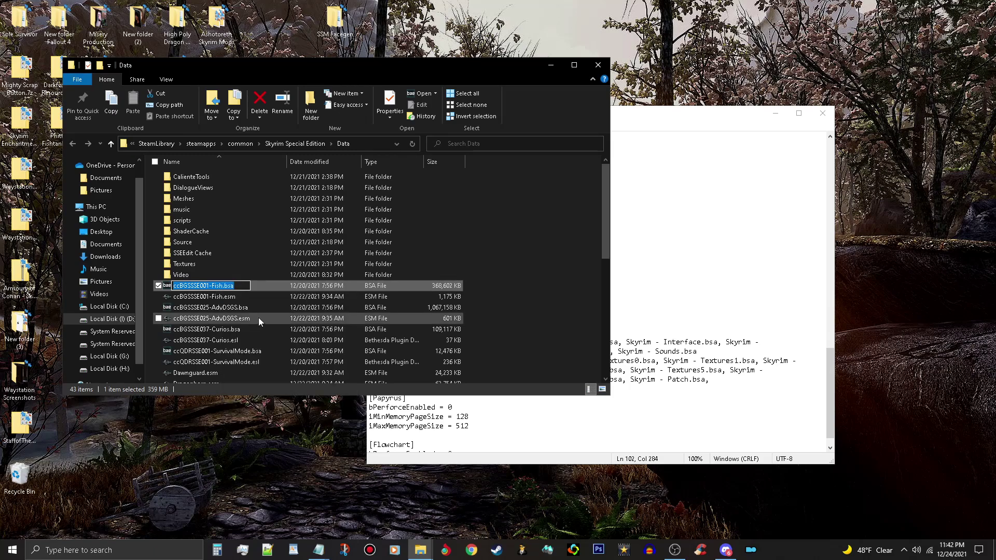
right_click(222, 285)
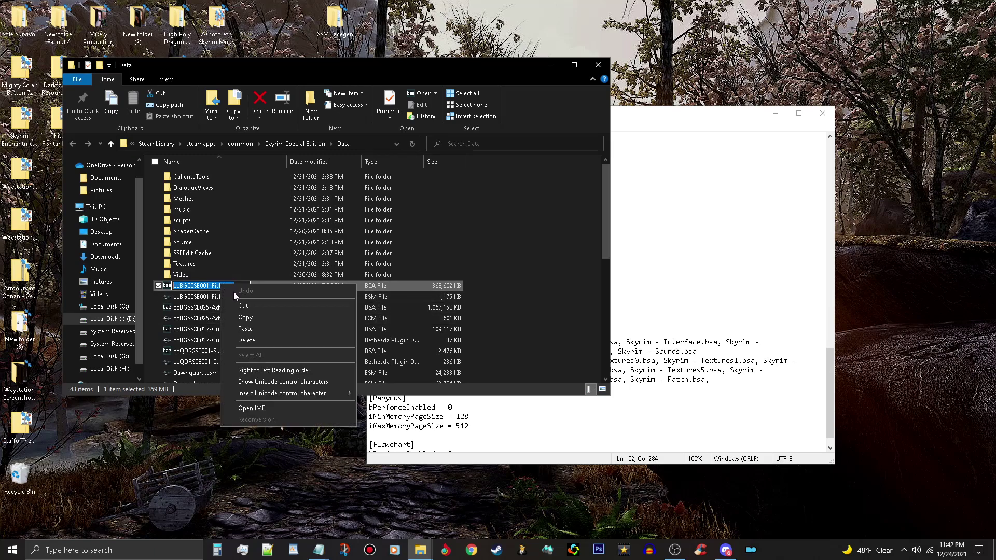
left_click(250, 318)
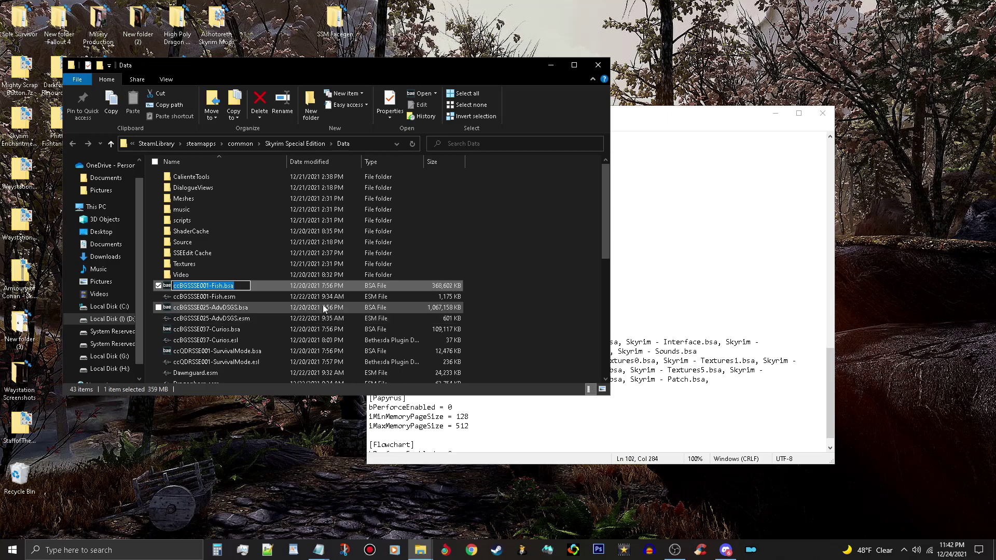
left_click(307, 291)
left_click(723, 376)
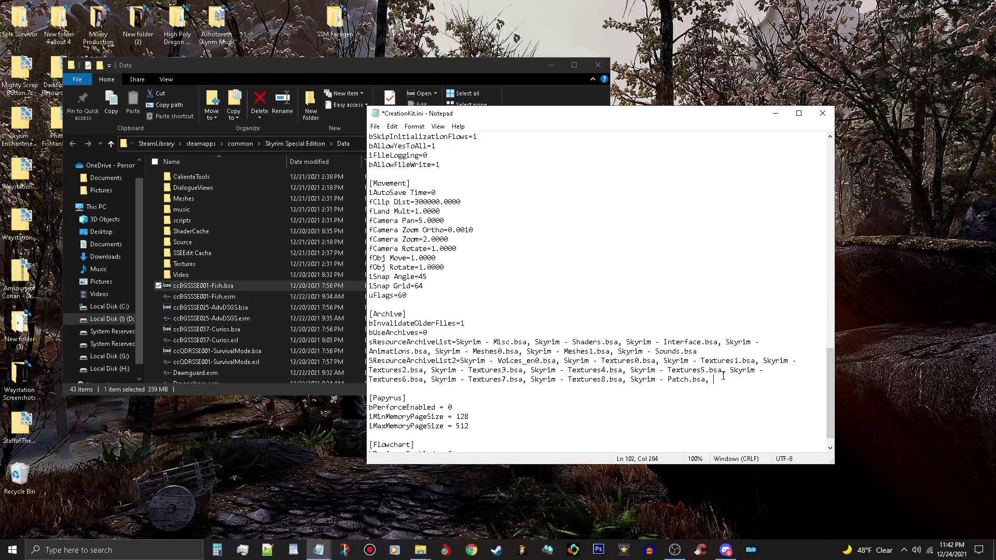
key("ctrl+v")
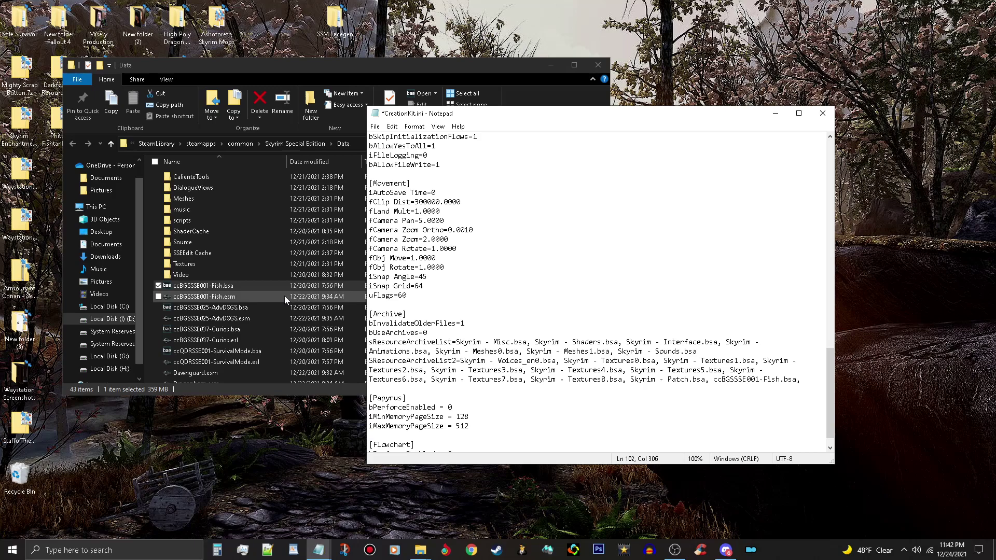
Step: Copy the name ccBGSSSE025-AdvDSGS.bsa from Explorer and append it to SResourceArchiveList2
left_click(238, 310)
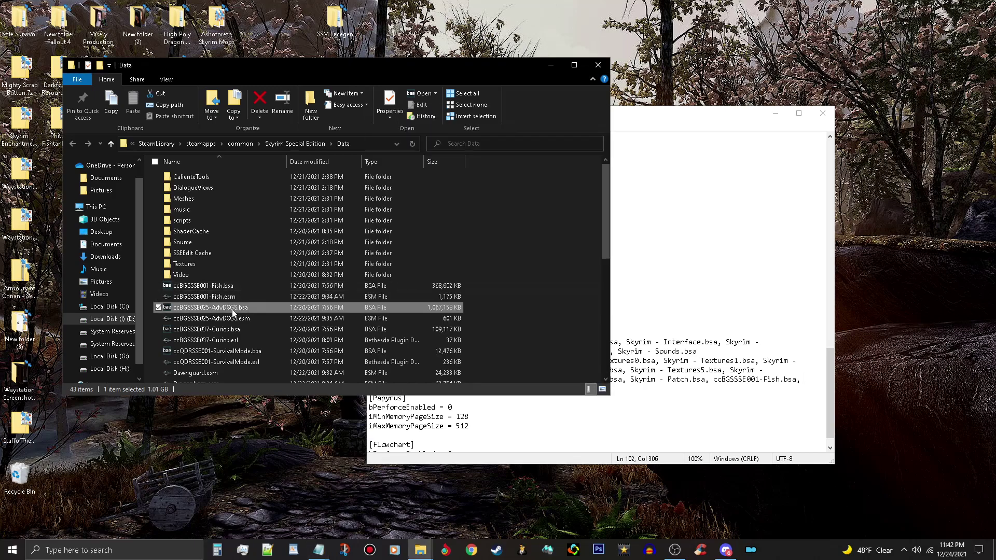
left_click(238, 309)
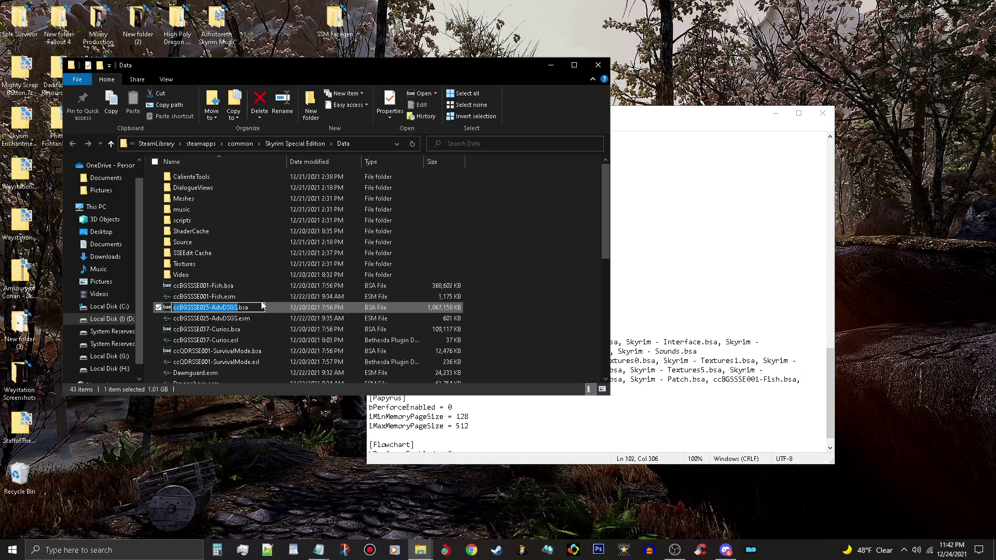
left_click(255, 308)
left_click_drag(253, 308, 173, 309)
right_click(212, 307)
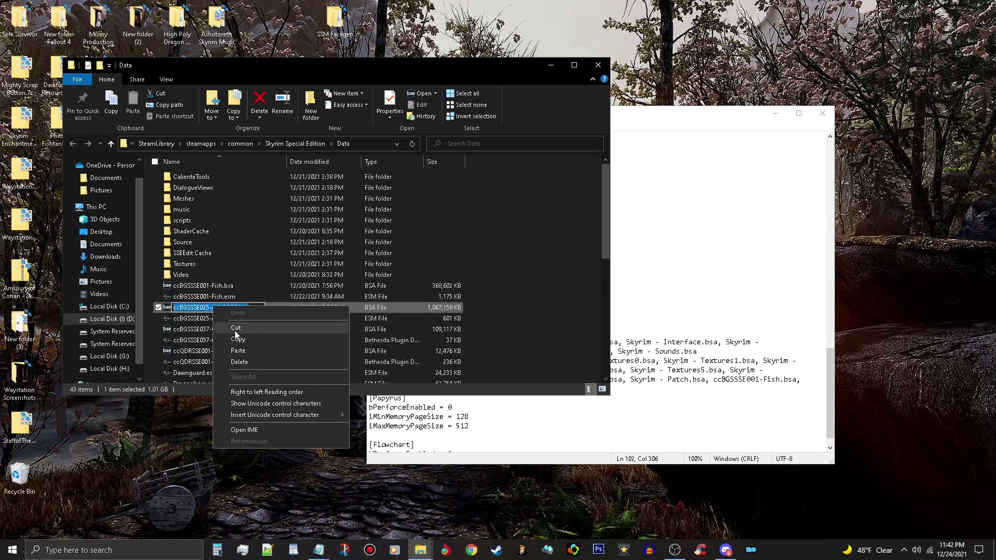
left_click(238, 340)
left_click(273, 310)
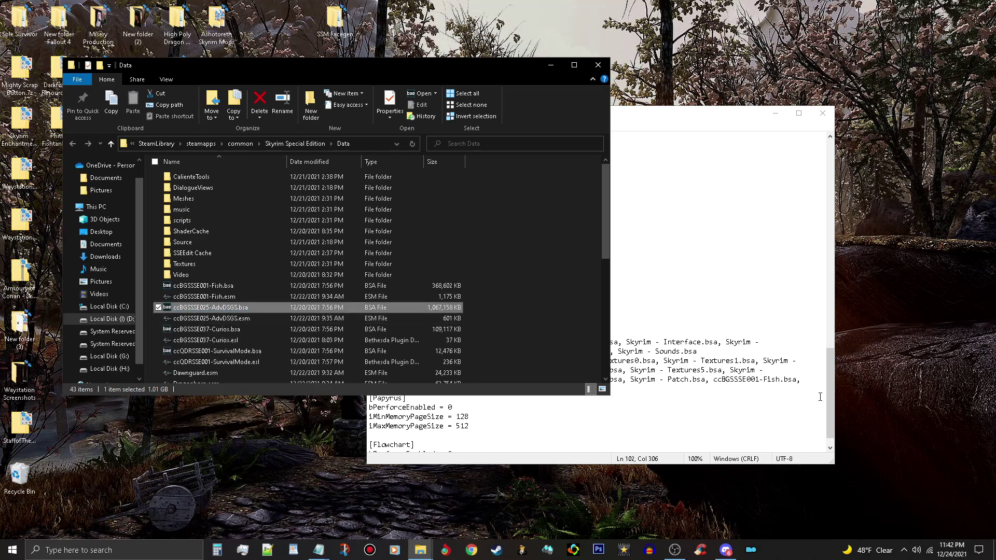
left_click(803, 379)
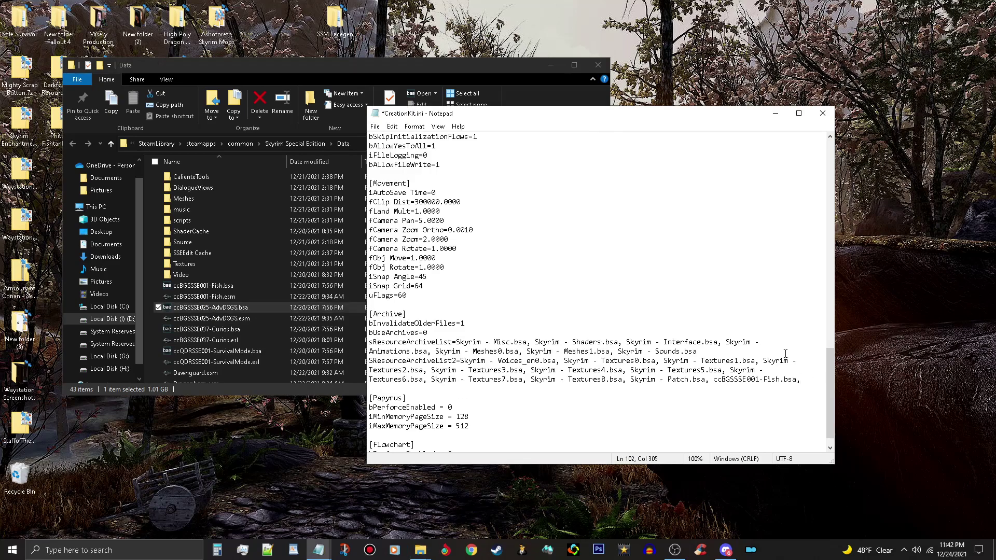
key("ctrl+v")
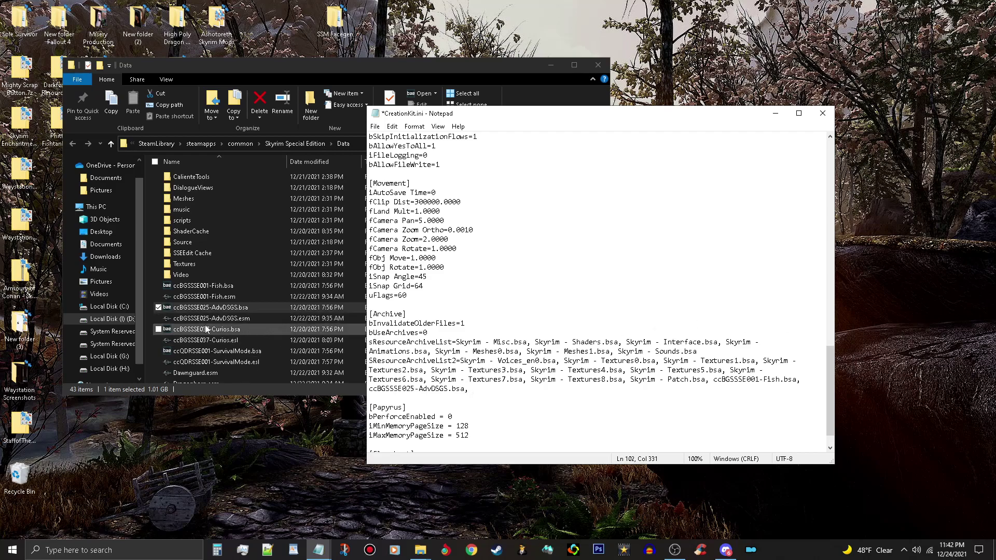
Step: Copy the name ccBGSSSE037-Curios.bsa and paste it after the AdvDSGS entry
left_click(237, 329)
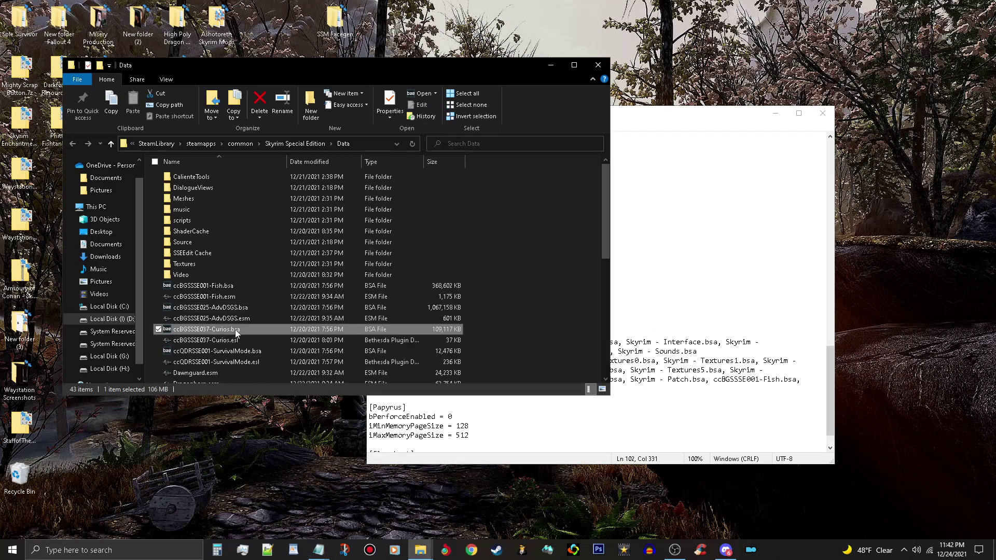
left_click(236, 332)
left_click_drag(243, 329, 174, 329)
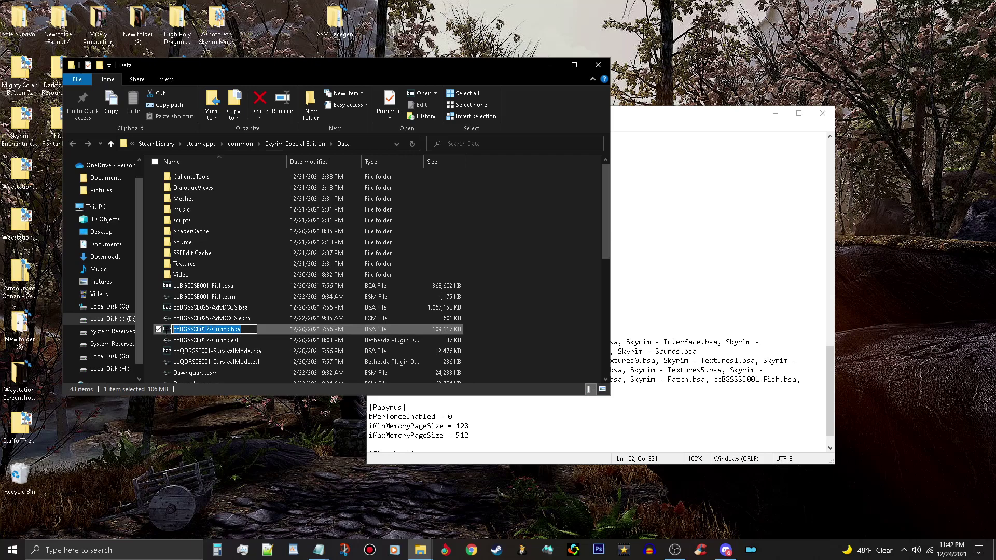
right_click(223, 332)
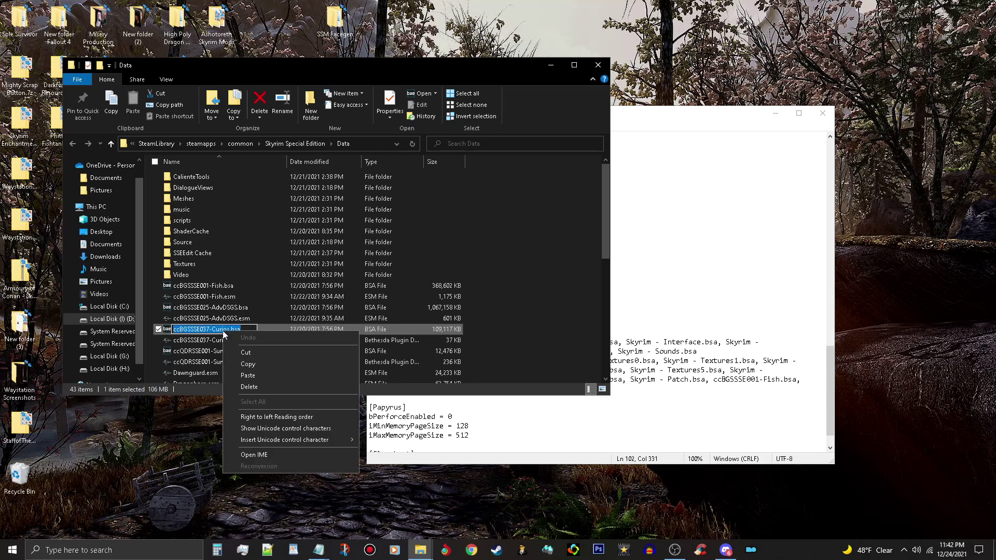
left_click(254, 363)
left_click(278, 328)
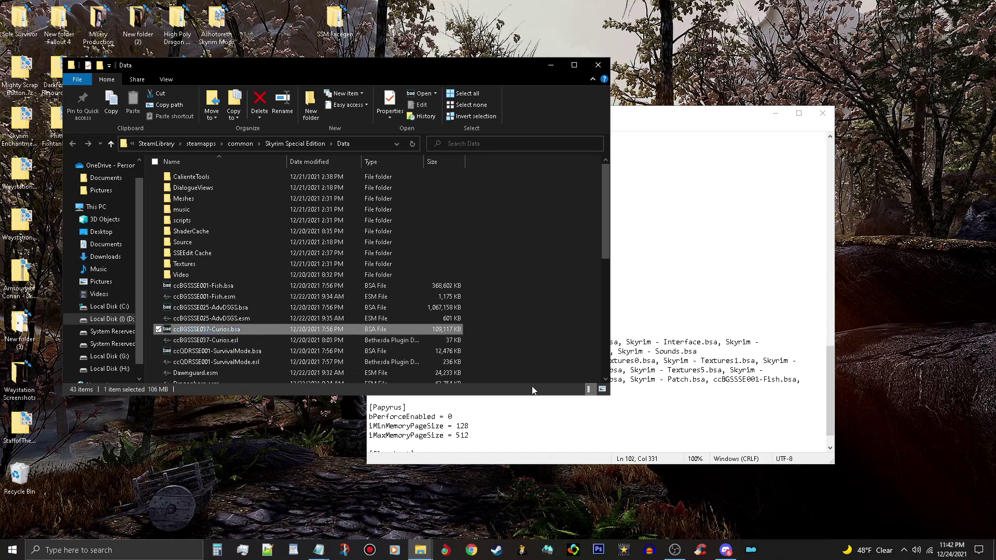
left_click(681, 428)
left_click(475, 391)
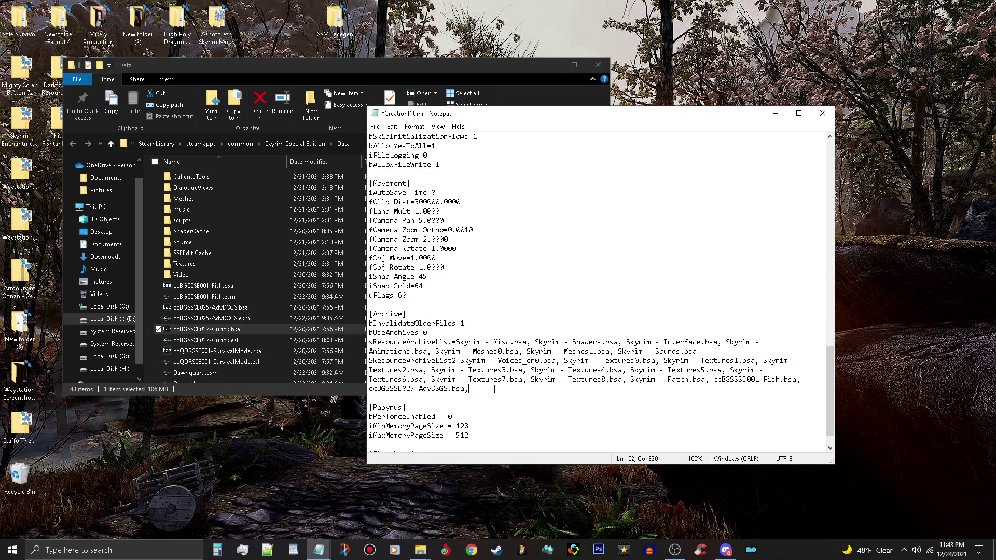
key("ctrl+v")
Step: Copy the name ccQDRSSE001-SurvivalMode.bsa and paste it after the Curios entry
left_click(270, 351)
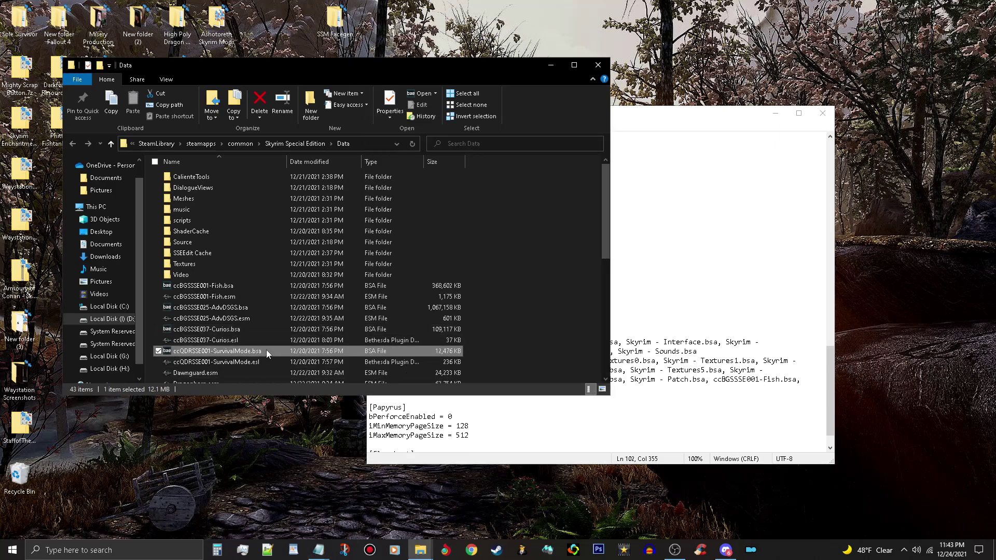
key("F2")
key("ctrl+a")
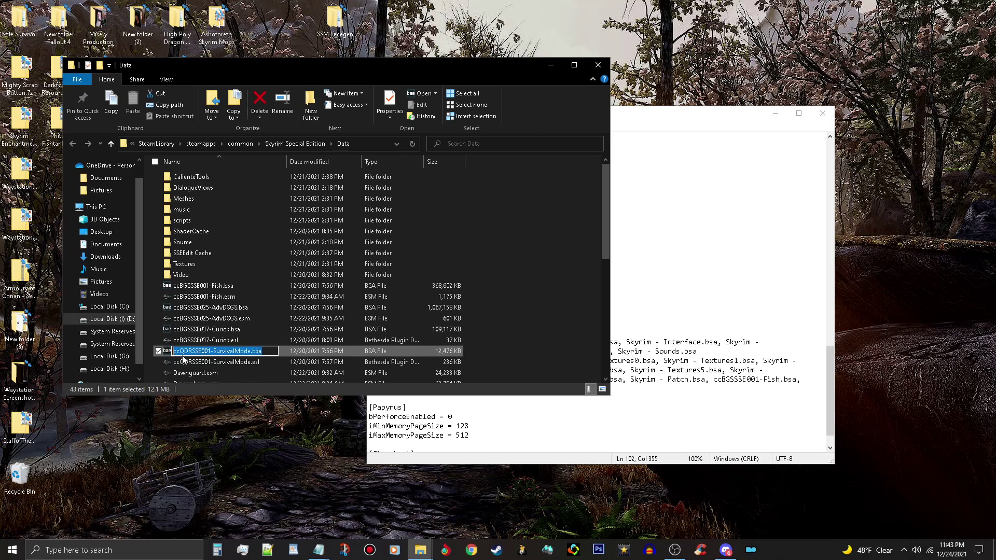
right_click(208, 353)
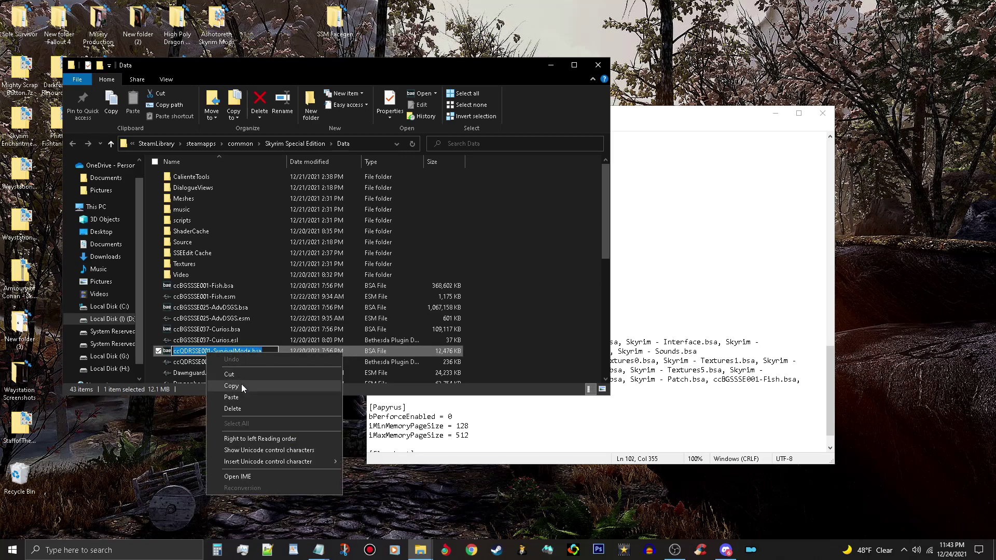
left_click(232, 385)
key("Escape")
left_click(607, 414)
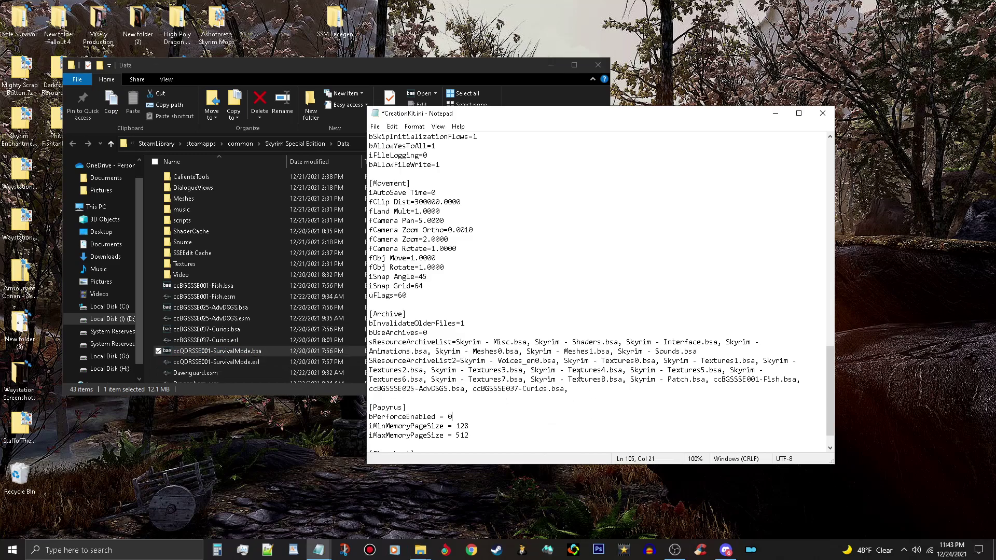
left_click(580, 388)
key("ctrl+v")
Step: Save CreationKit.ini from Notepad's File menu
left_click(639, 289)
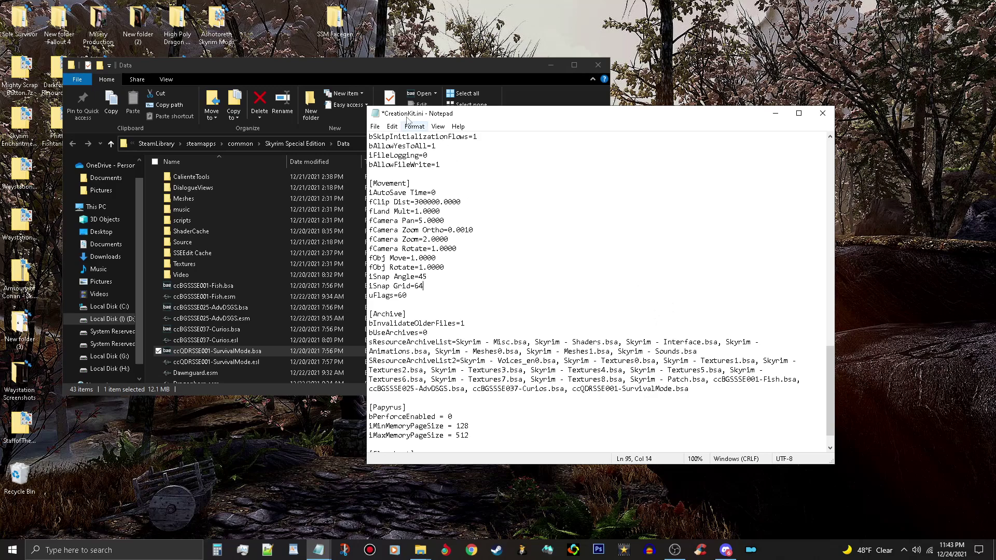
left_click(375, 126)
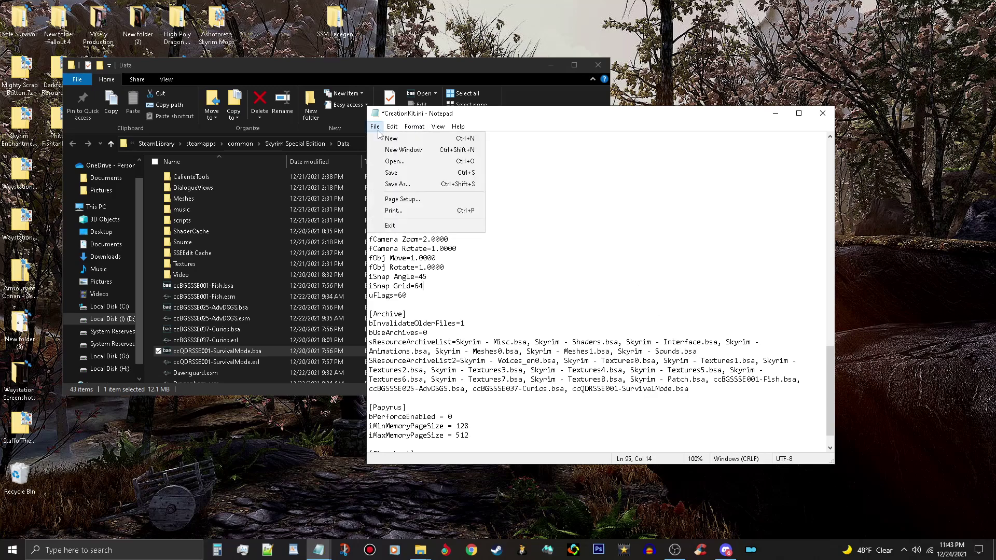
left_click(391, 173)
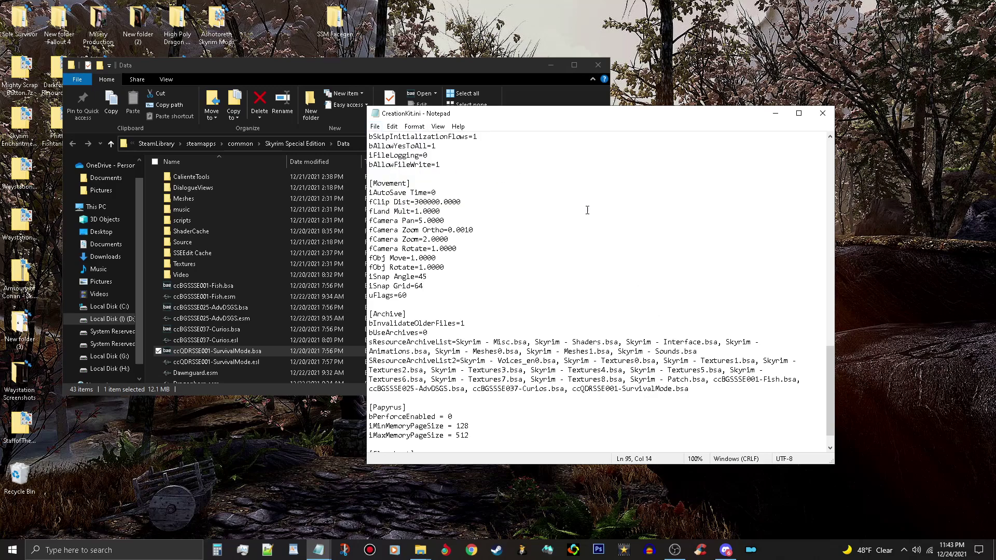
Step: Close Notepad and copy the desktop CreationKit.ini into Skyrim Special Edition, replacing the existing file
left_click(829, 118)
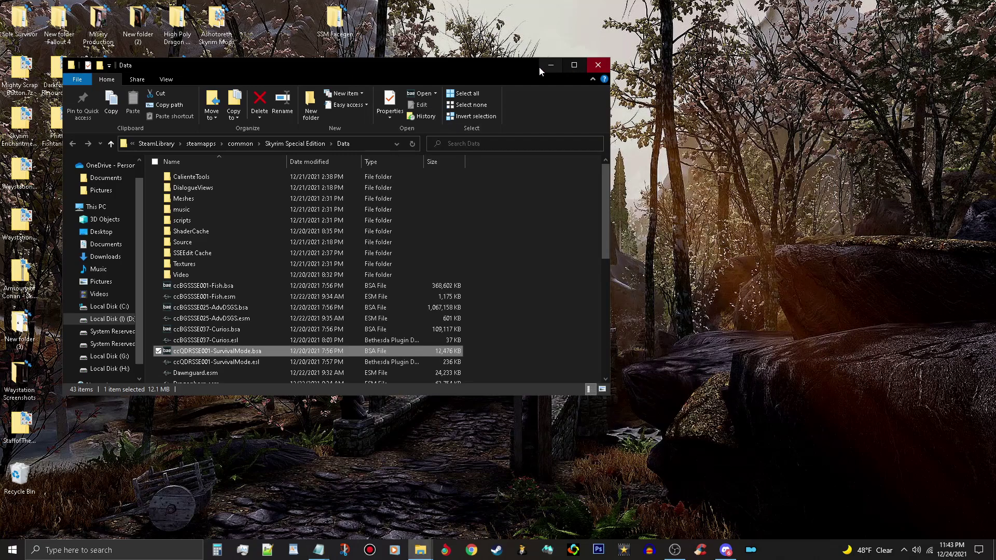
left_click_drag(499, 69, 788, 71)
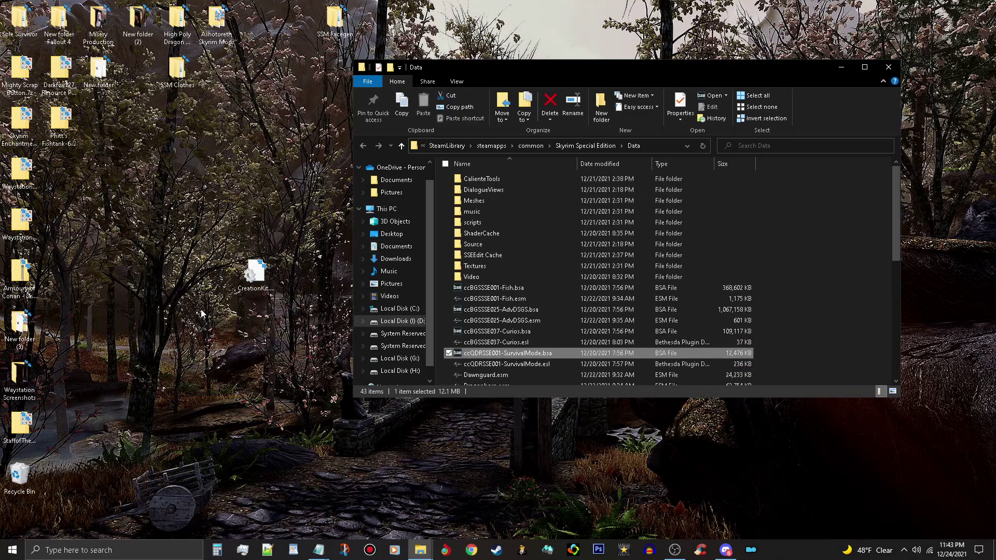
right_click(260, 269)
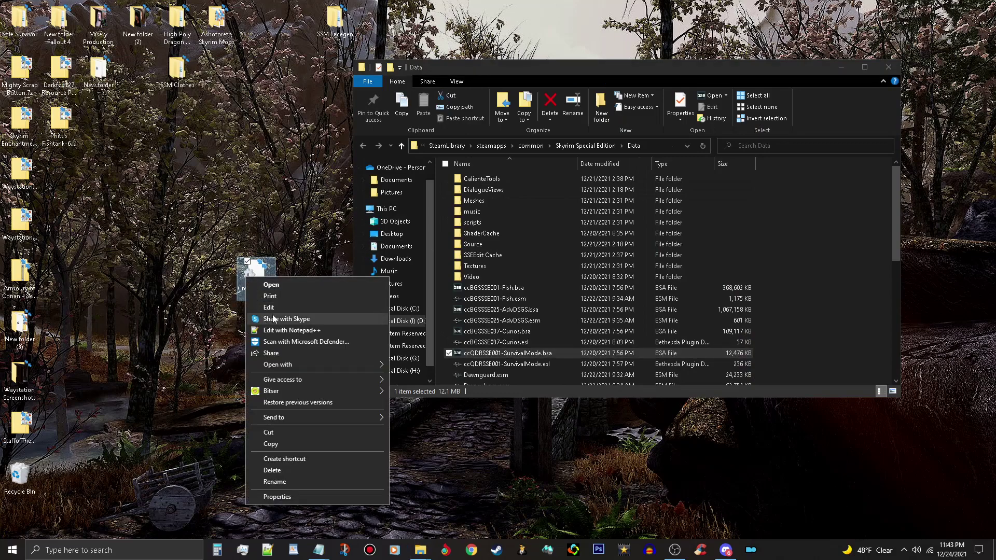
left_click(290, 444)
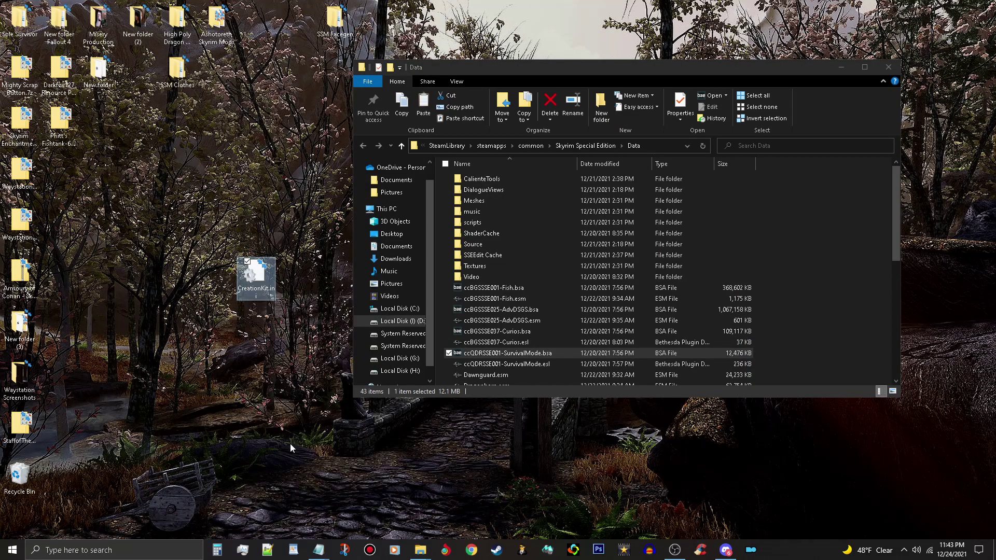
left_click(576, 145)
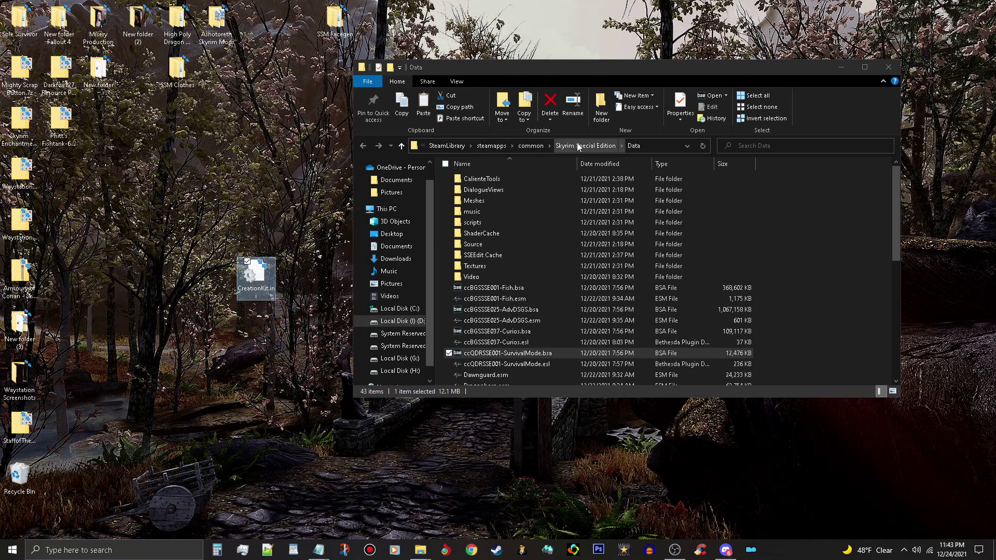
right_click(840, 345)
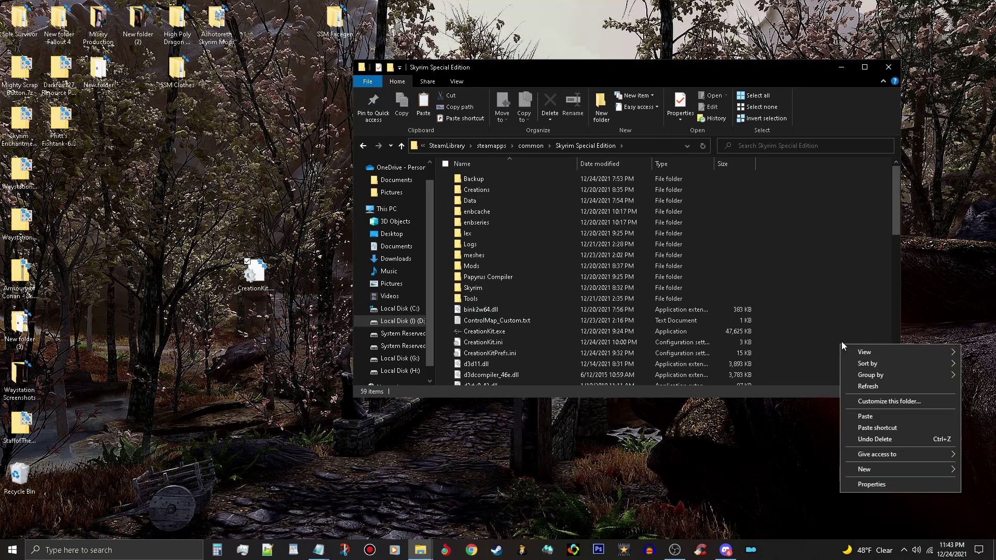
left_click(877, 416)
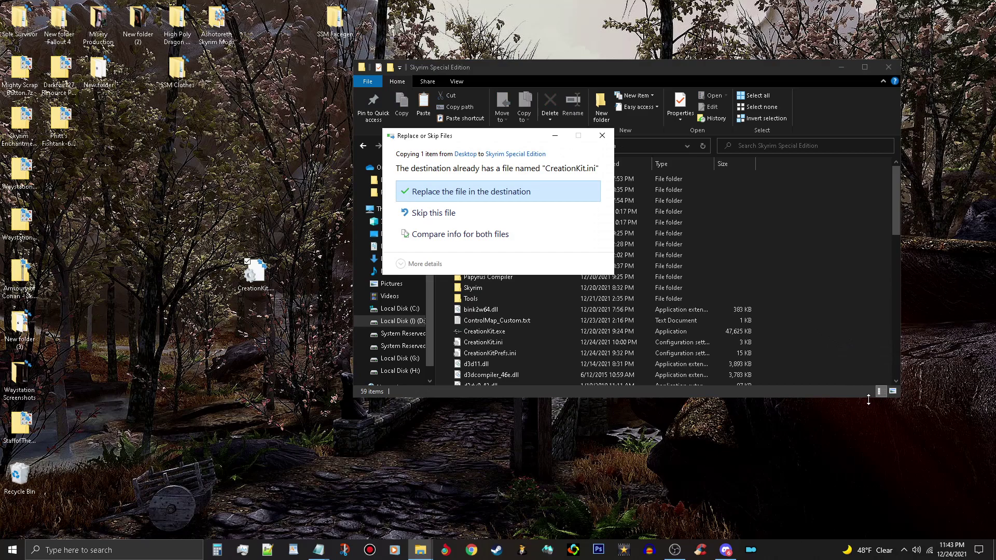
left_click(526, 193)
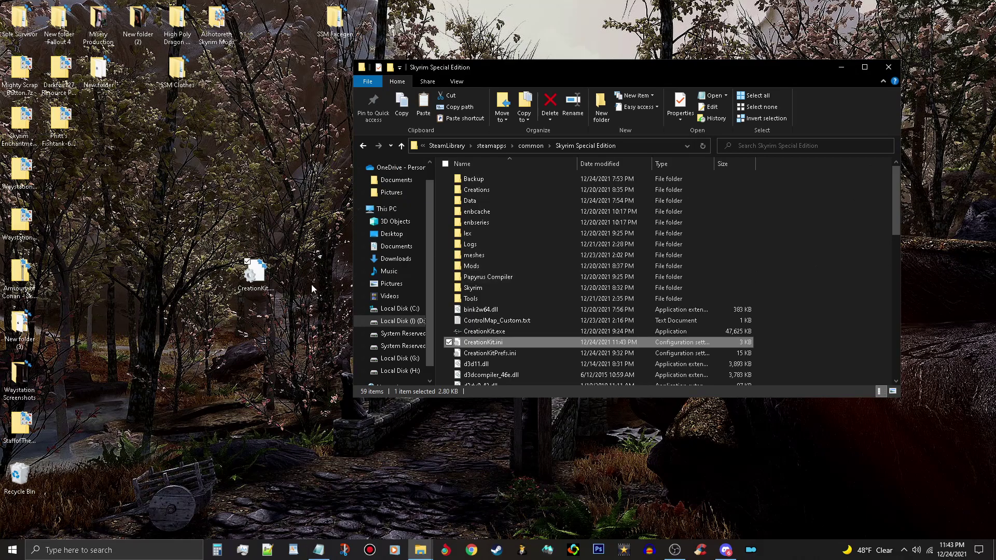
Step: Copy and paste the desktop CreationKit.ini into the folder again, overwriting the old copy
right_click(248, 273)
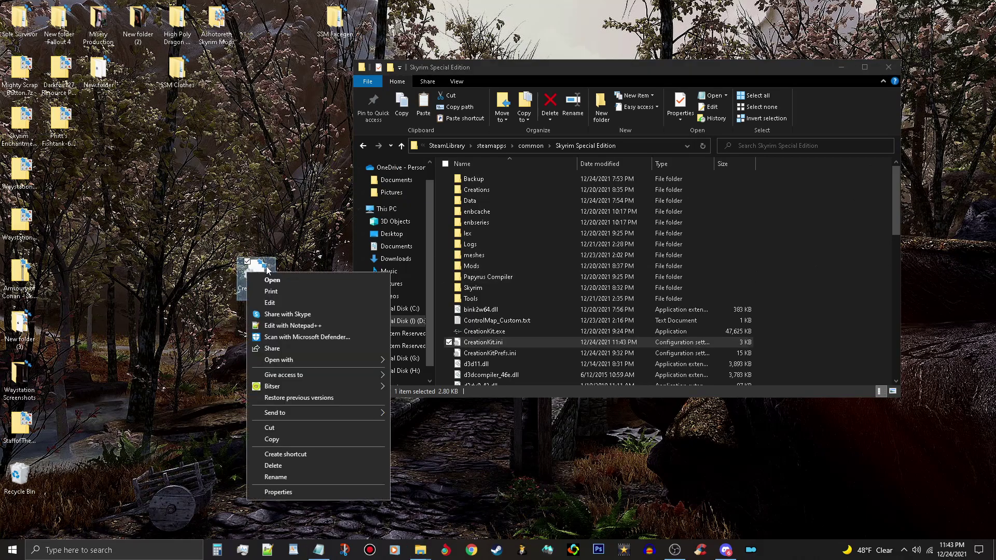
left_click(287, 438)
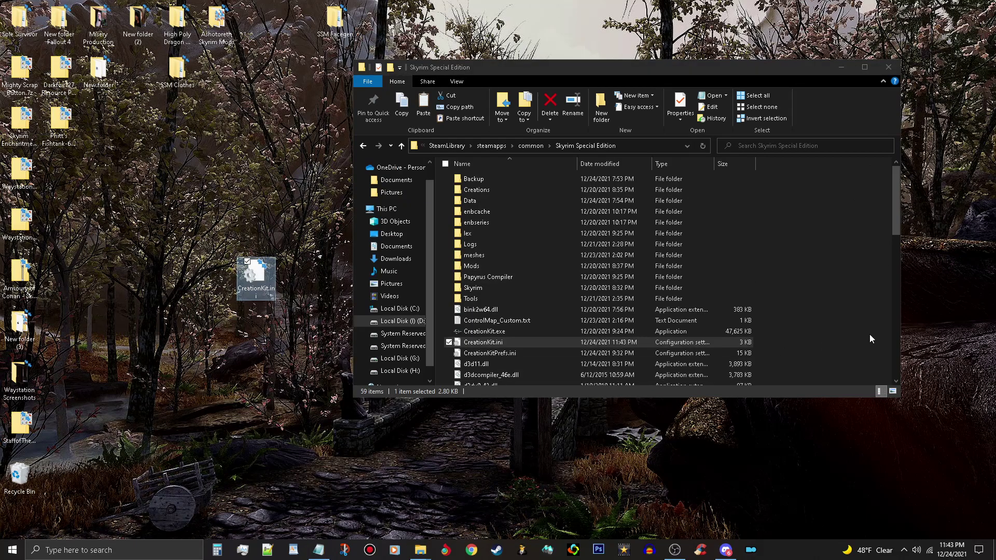
right_click(844, 337)
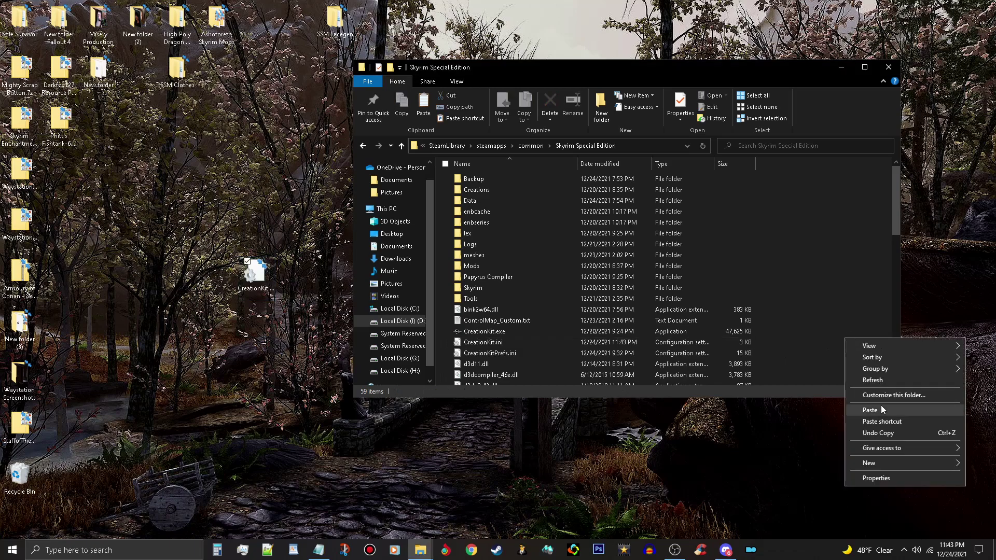
left_click(880, 406)
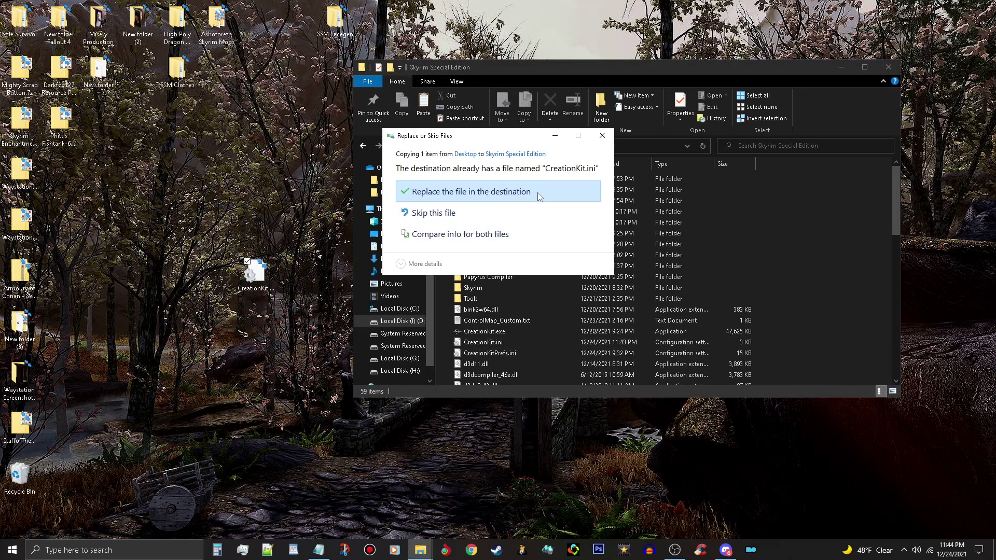
left_click(538, 192)
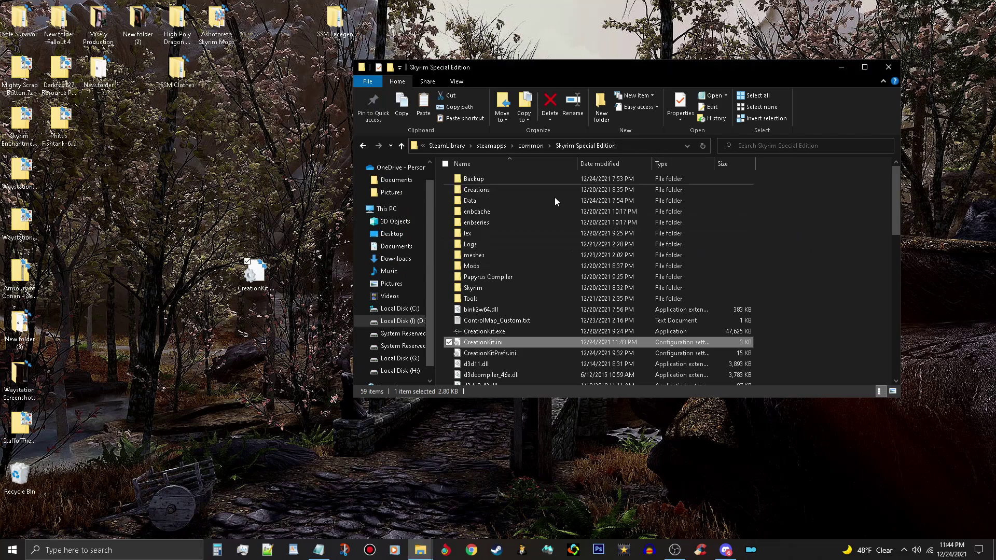
Step: In Data, tick the Fish, SurvivalMode, Curios and AdvDSGS masters and make StormSongEstate.esp active
left_click(838, 72)
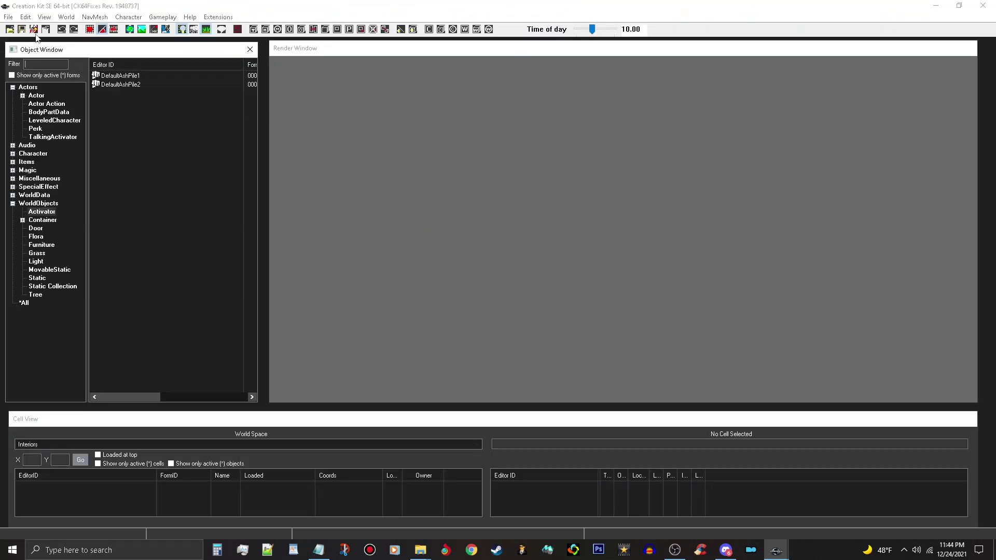
left_click(10, 29)
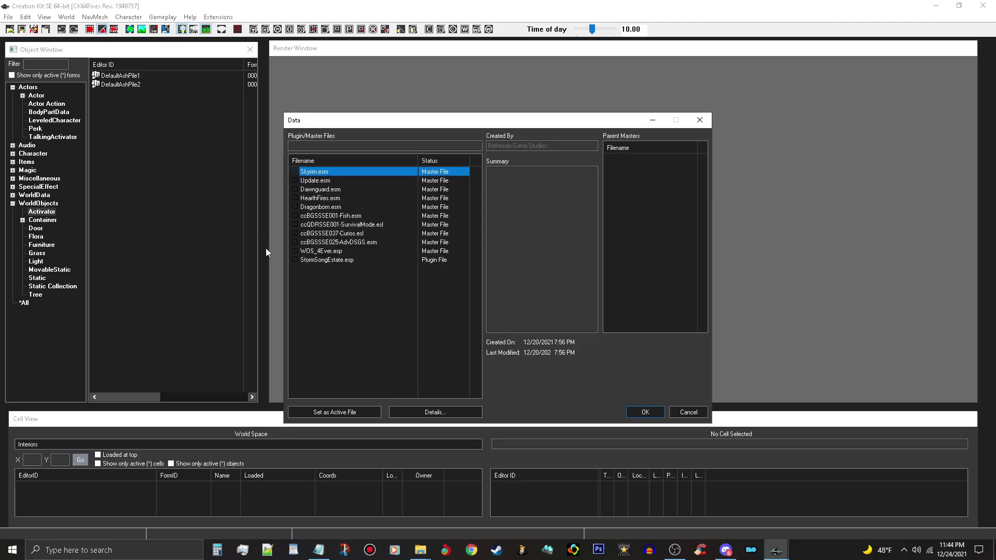
left_click(310, 260)
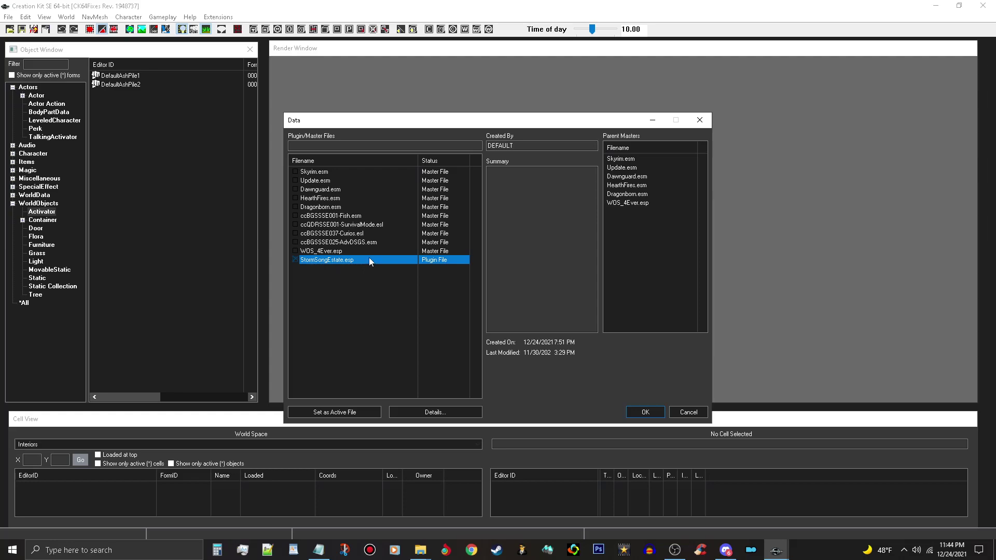
left_click(295, 215)
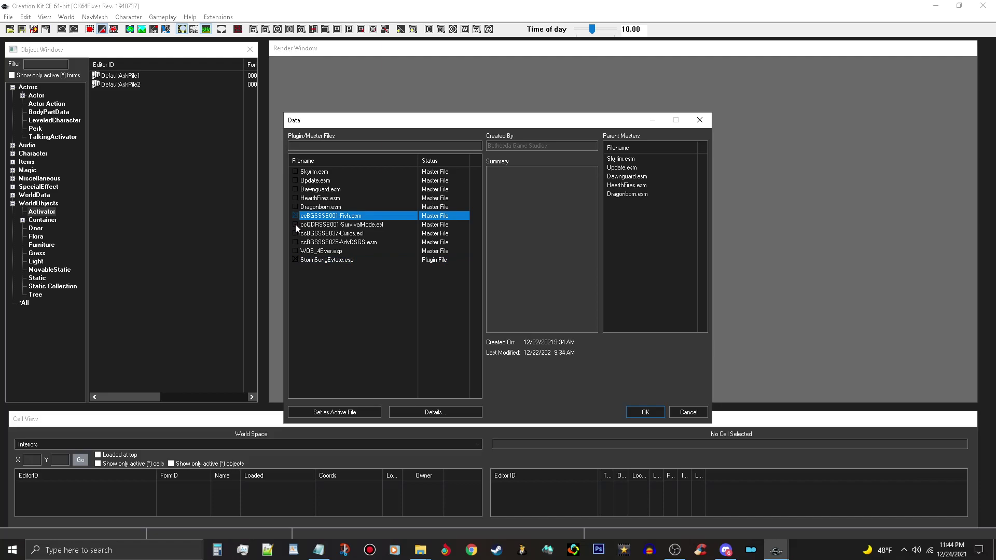
left_click(295, 224)
left_click(297, 233)
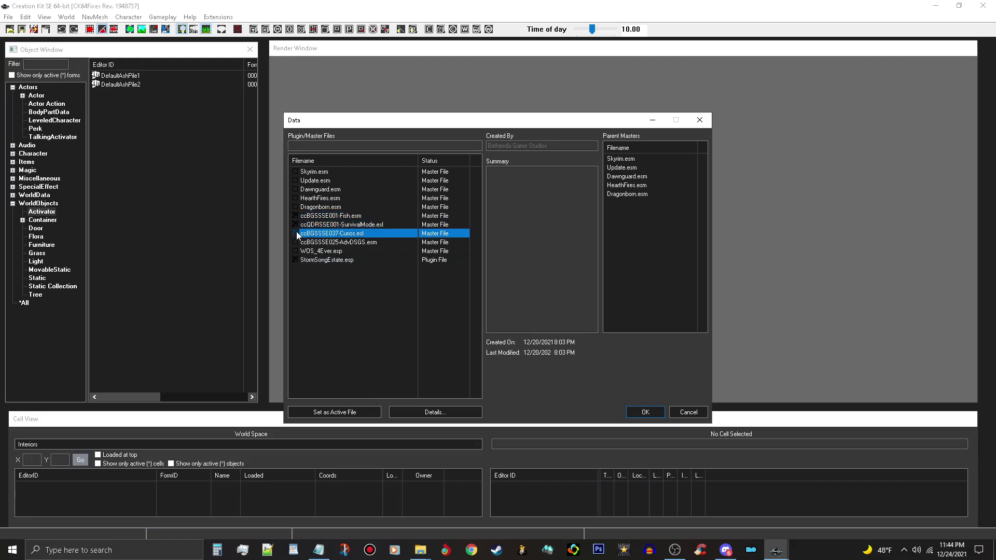
left_click(297, 243)
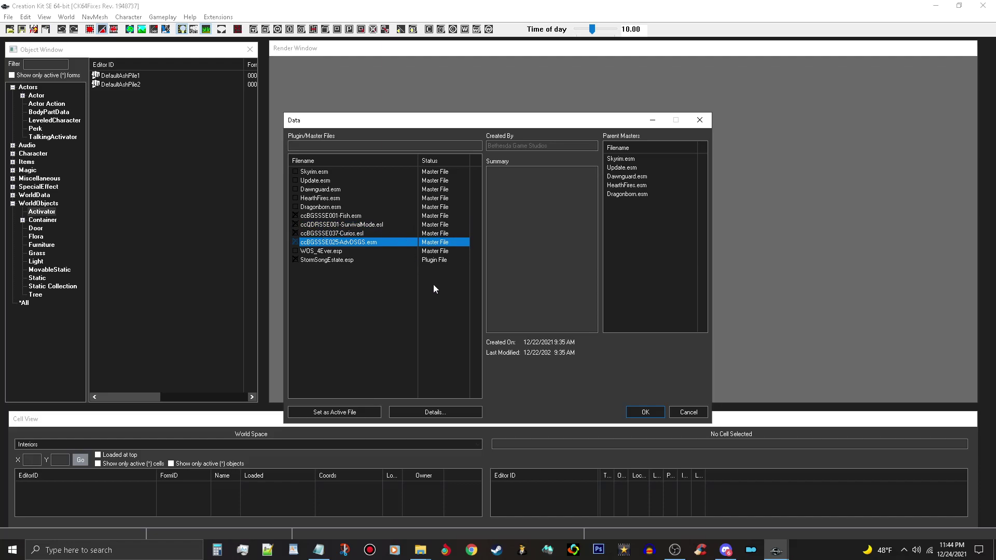
left_click(353, 261)
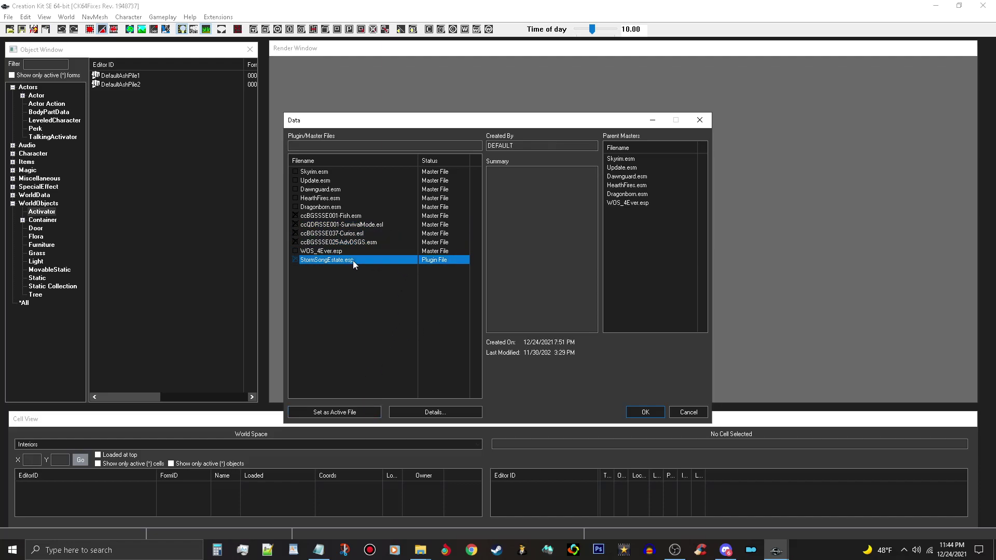
left_click(360, 413)
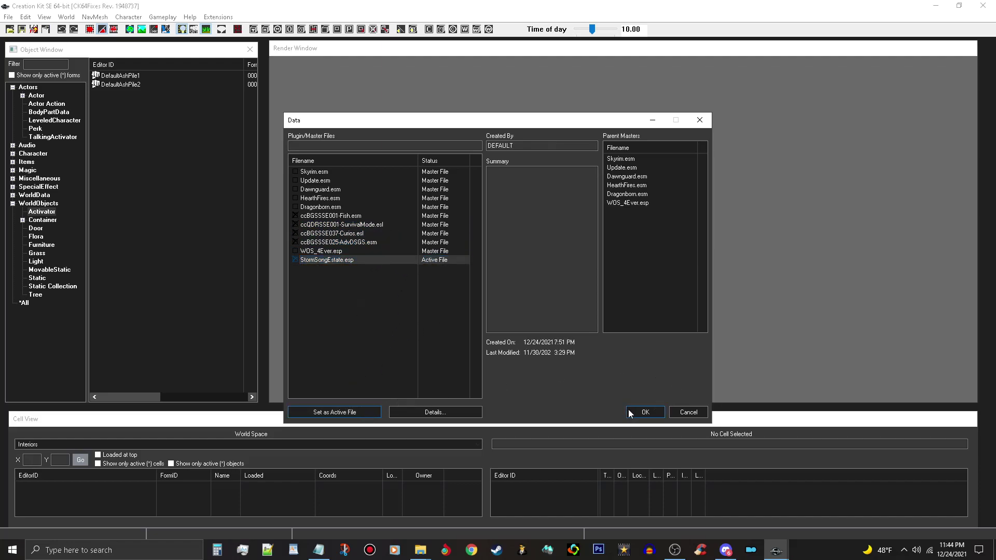
Step: Confirm the Data dialog and load StormSongEstate.esp with its masters
left_click(646, 413)
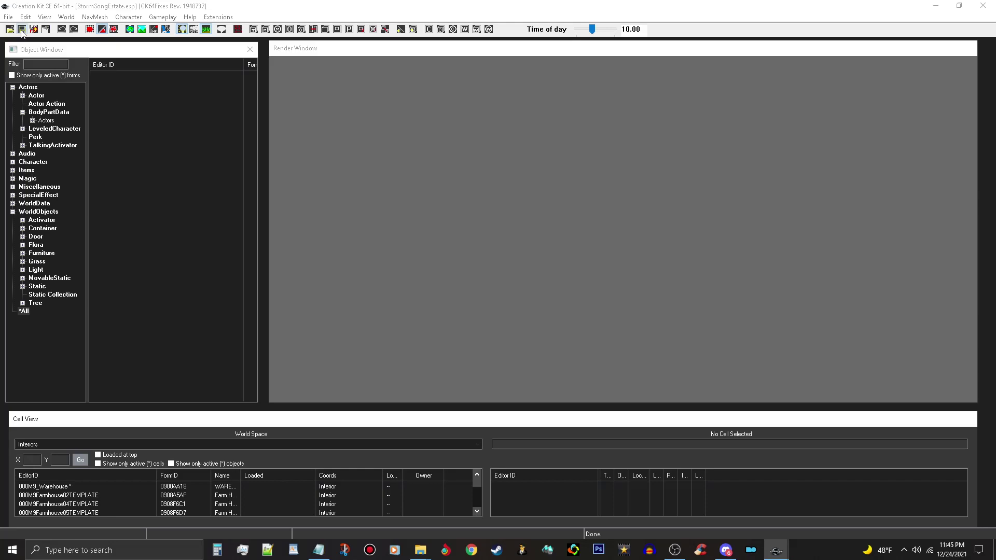
Step: Check the File menu and Data list unchanged, then save StormSongEstate.esp and quit Creation Kit
left_click(9, 17)
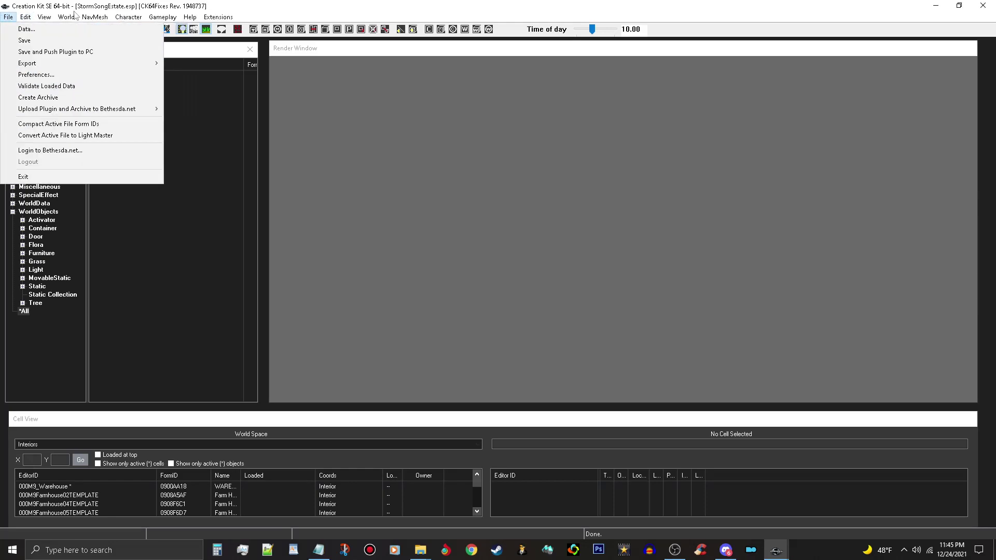
left_click(75, 16)
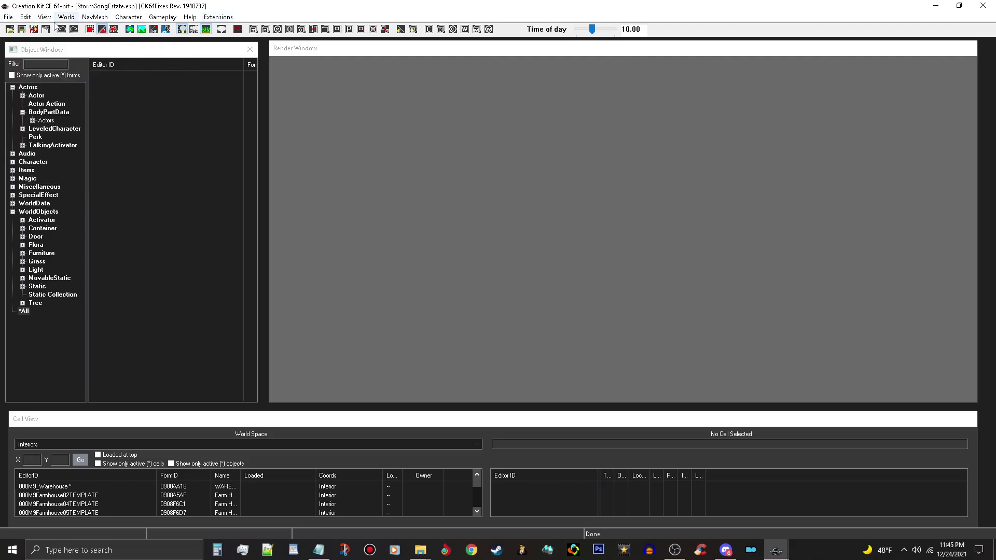
left_click(11, 30)
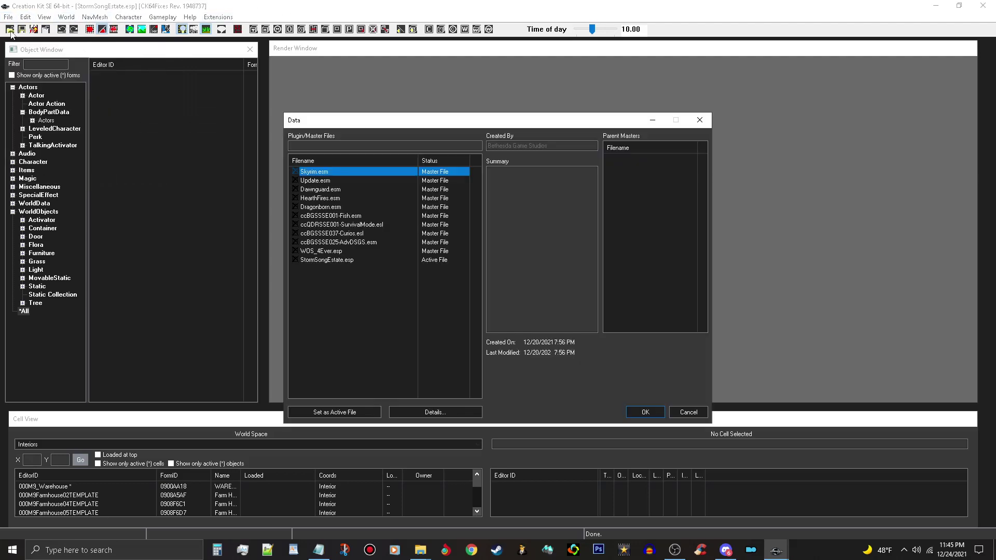
left_click(338, 262)
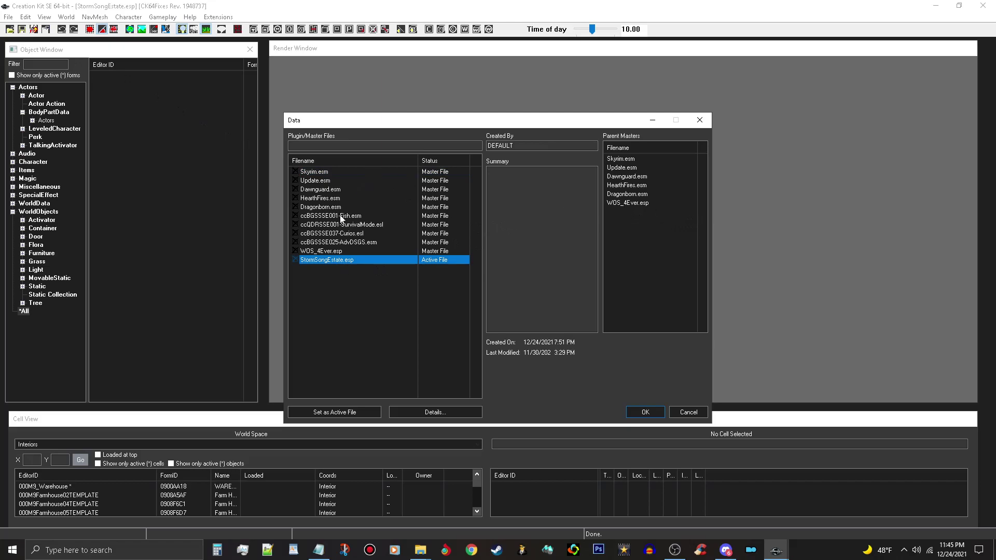
left_click(699, 411)
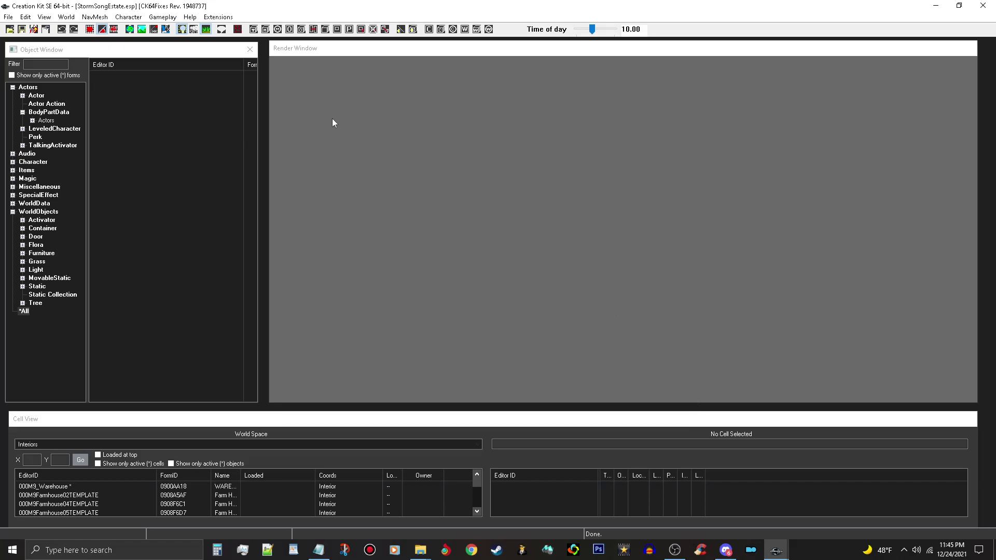
left_click(21, 30)
left_click(984, 7)
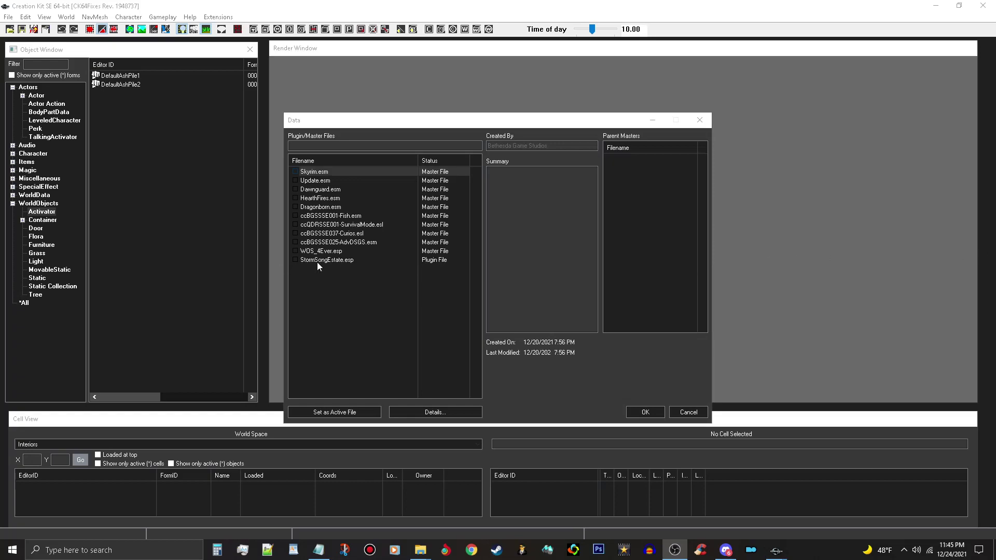
Step: Tick StormSongEstate.esp, set it as the Active File, and load it with its masters
left_click(319, 260)
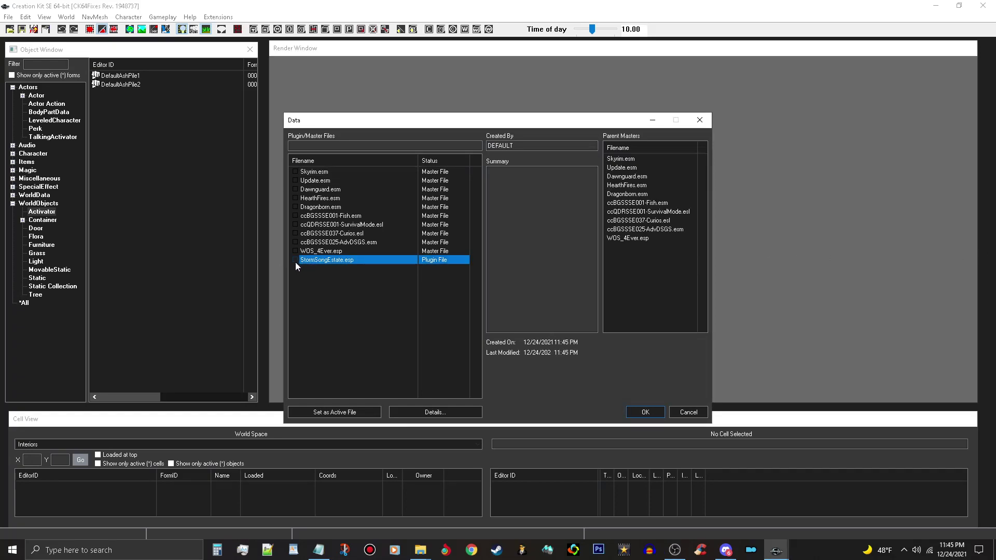
left_click(295, 260)
left_click(353, 411)
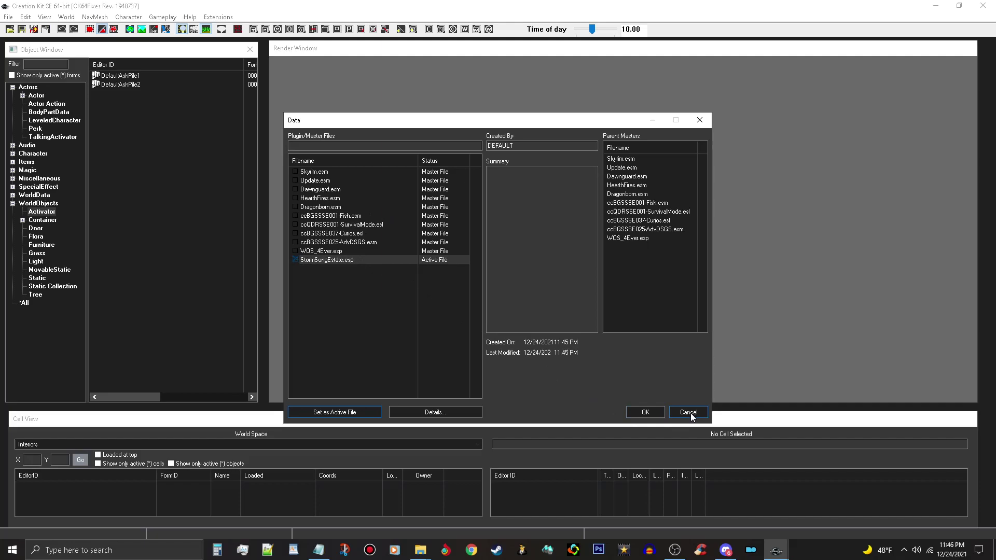
left_click(645, 413)
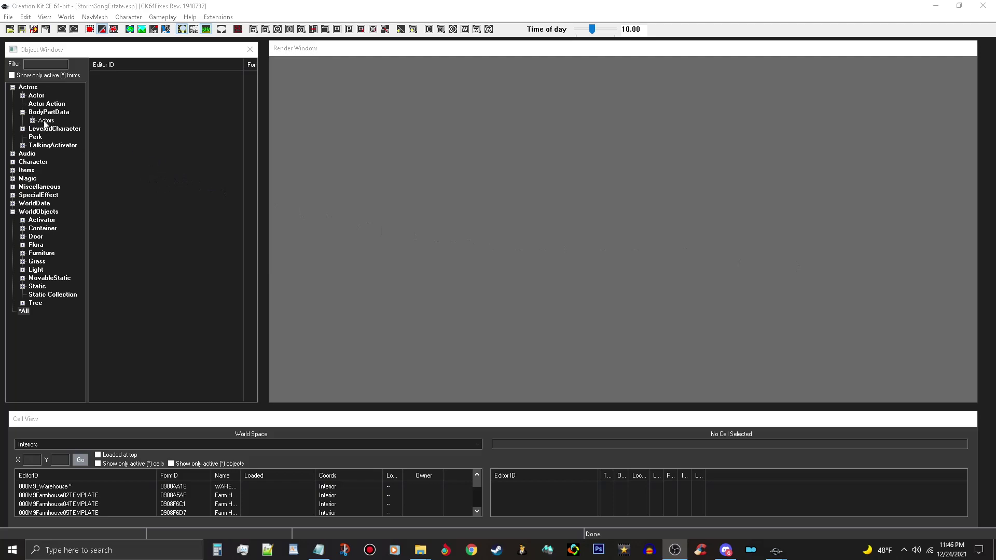
Step: Review StormSongEstate.esp's parent masters in the Data list, cancel, and quit Creation Kit
left_click(10, 29)
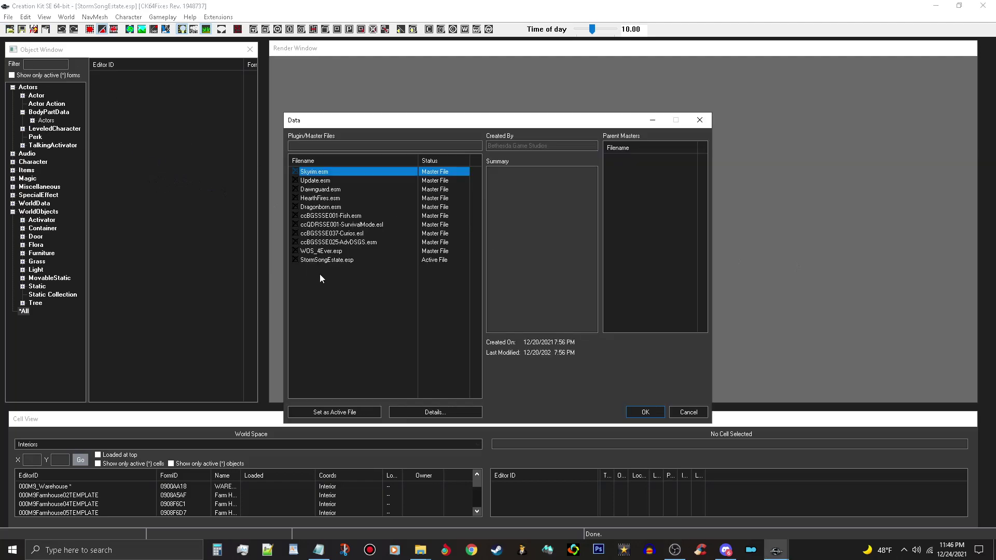
left_click(326, 260)
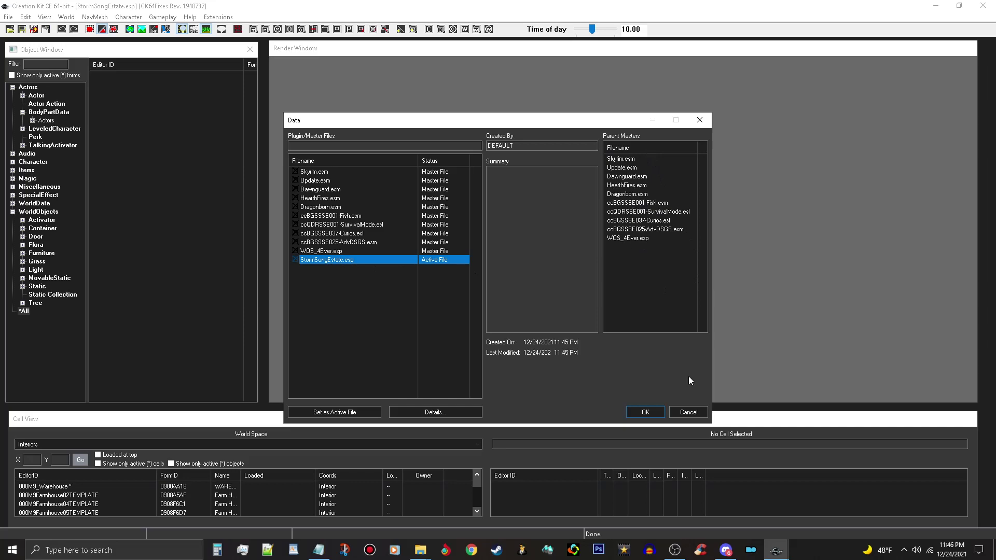
left_click(695, 412)
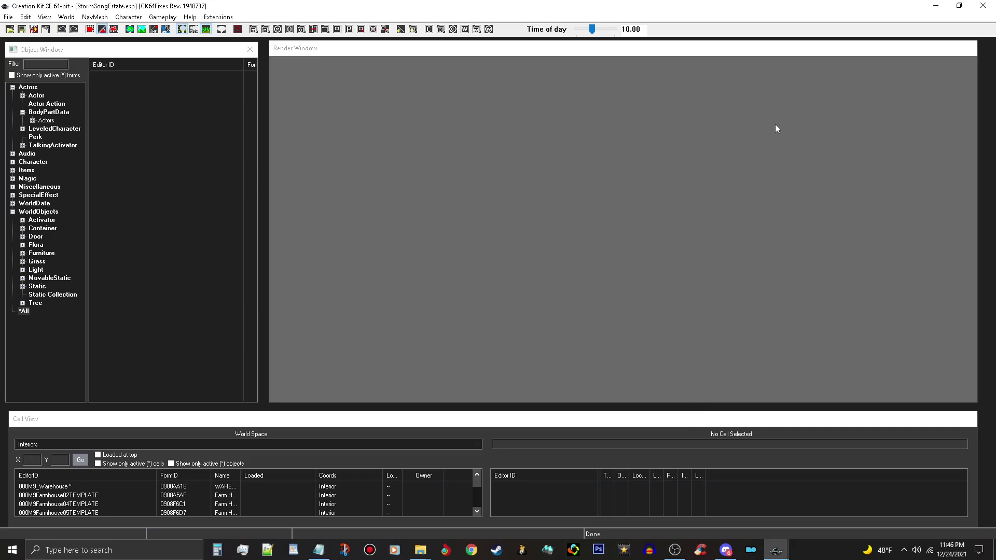
left_click(982, 6)
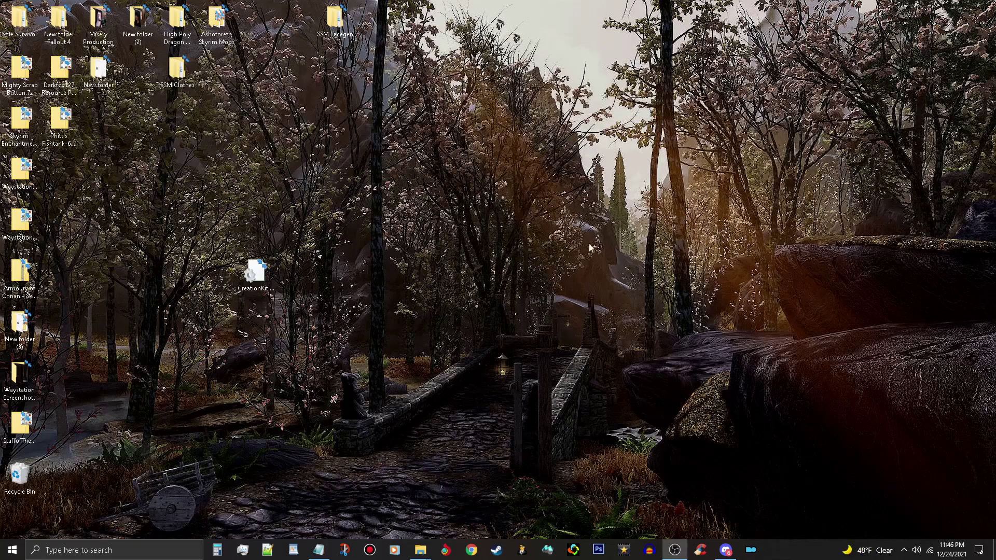